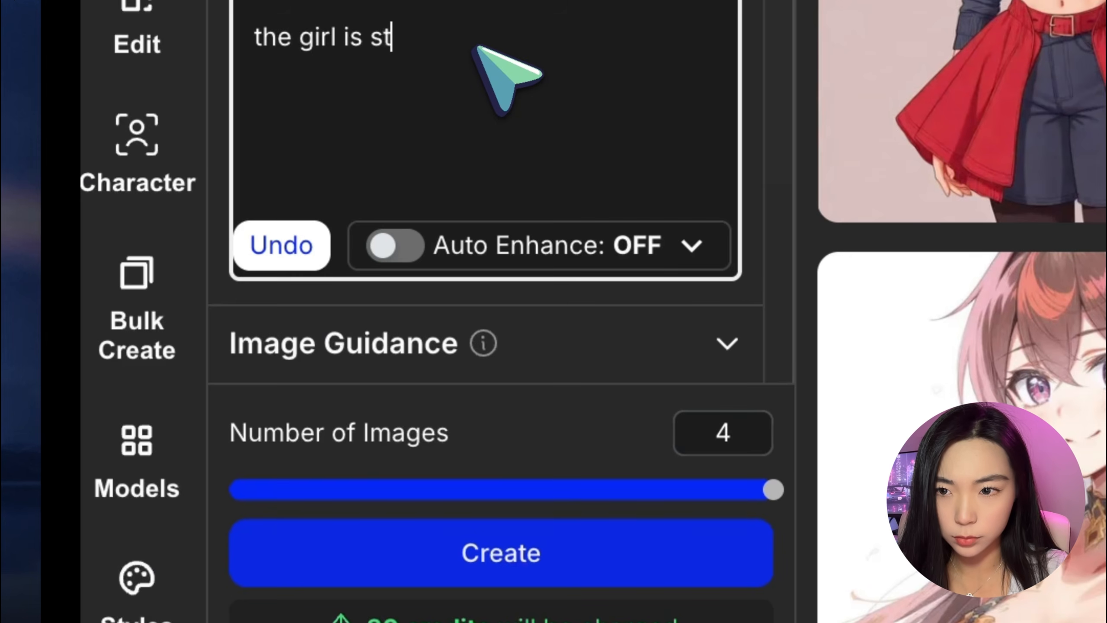
Step: Complete the prompt: "the girl is standing in a cyberpunk lab, where she is behind a glass panel, purple and blue hue, lights reflecting off the glass"
text(anding in a cyberpunk lab, where)
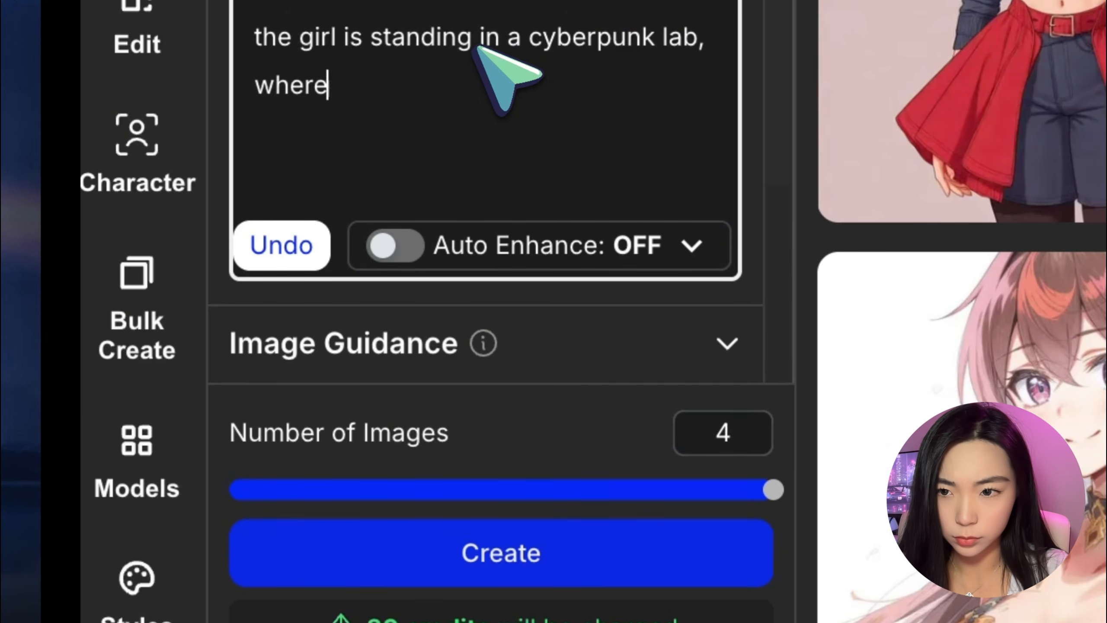
text( she is behind a glass panel, purple and bl)
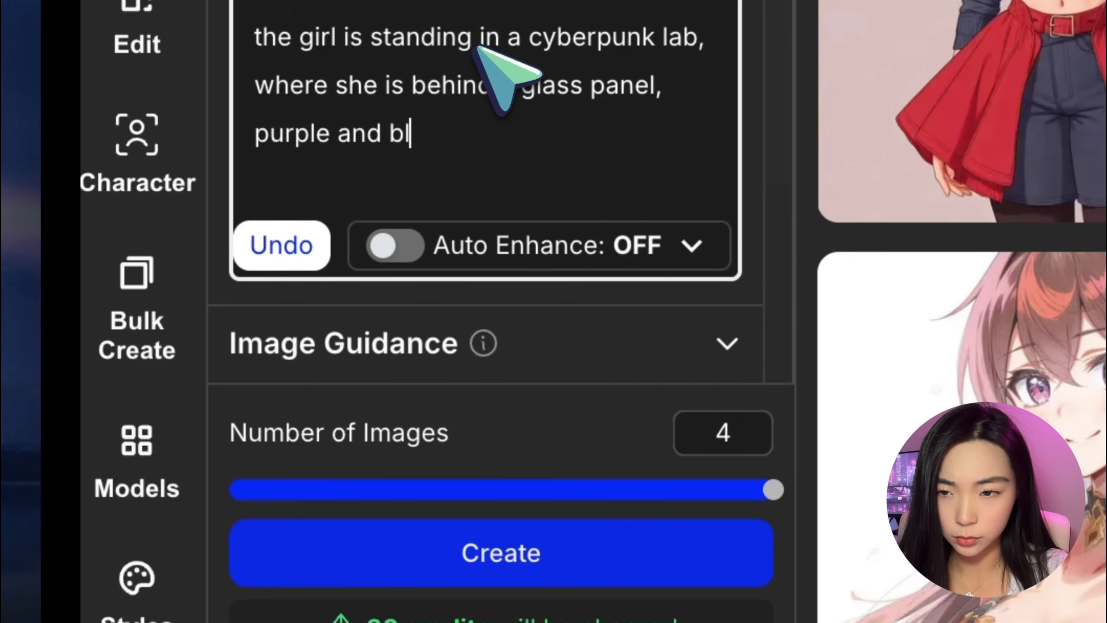
text(ue hue, lights reflecting off the gals)
key(BackSpace)
key(BackSpace)
key(BackSpace)
text(lass)
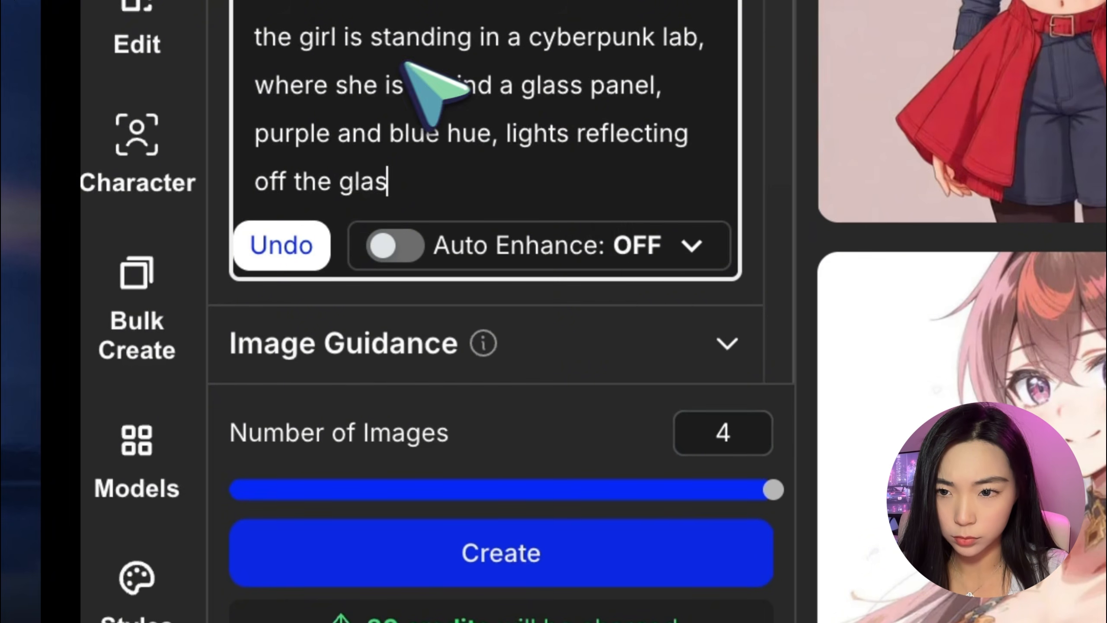
Step: Add "neon" before "lights" and append ", extremely high quality digital rendering" to the prompt, and generate four images
click(507, 133)
text(e)
key(BackSpace)
text(neon)
key(ctrl+End)
text(, extremely high qua)
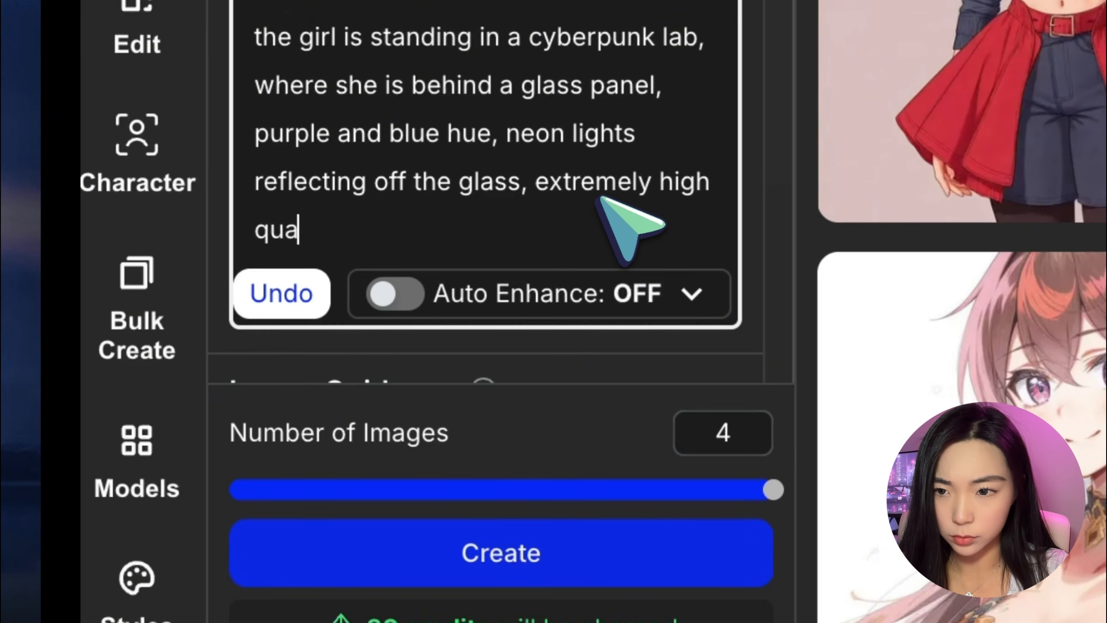
text(lity digital rendering)
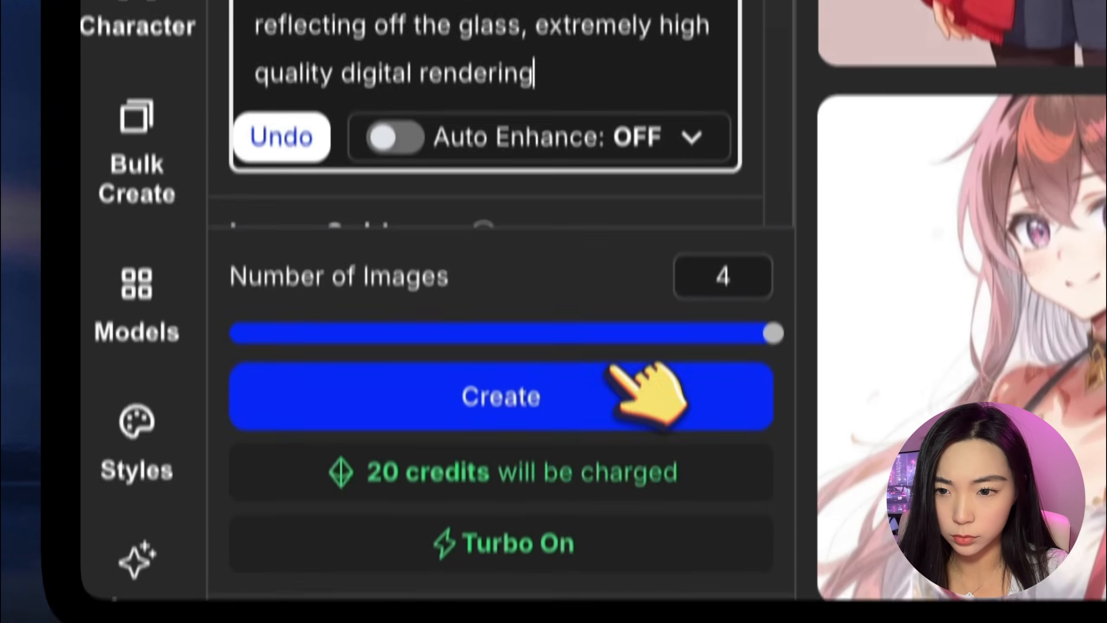
click(615, 375)
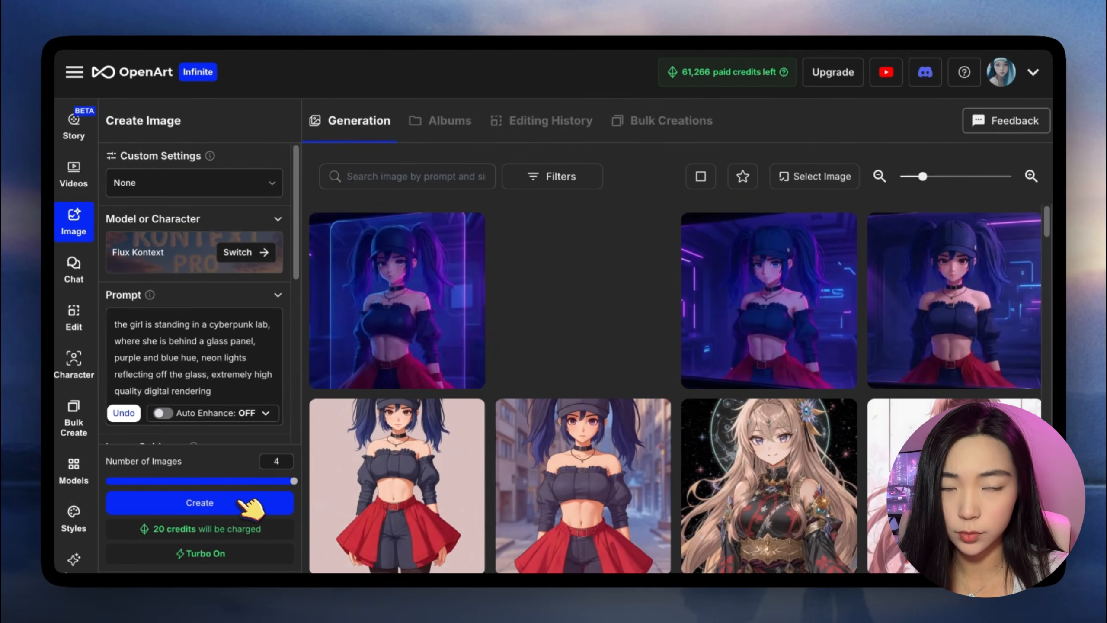
Step: View the newly generated cyberpunk lab images at full size one after another and compare them
click(376, 296)
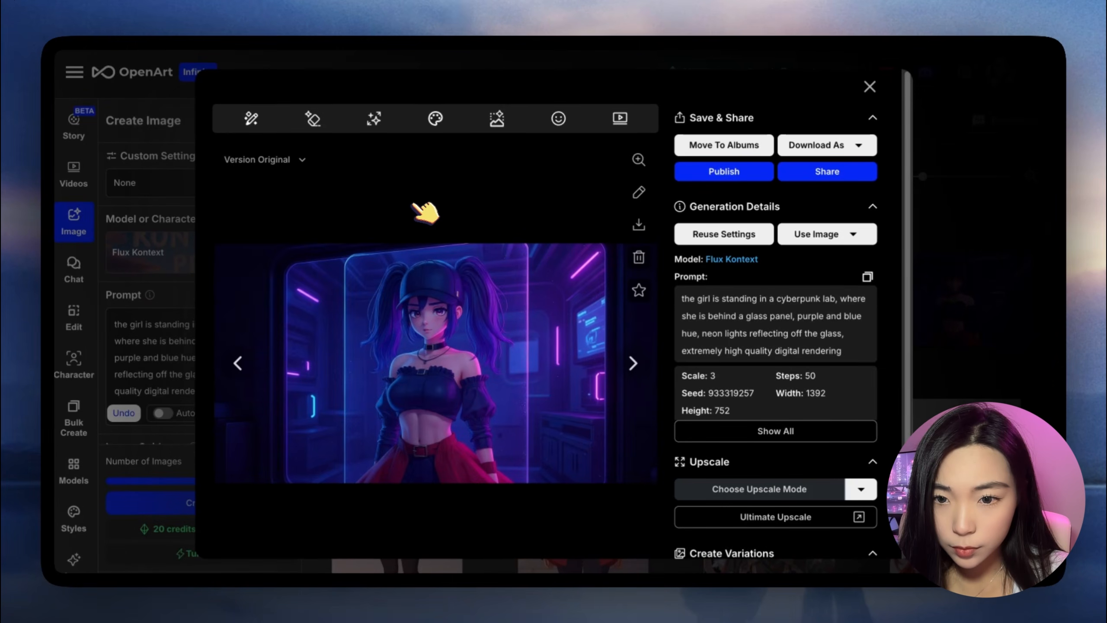
key(Right)
key(Right)
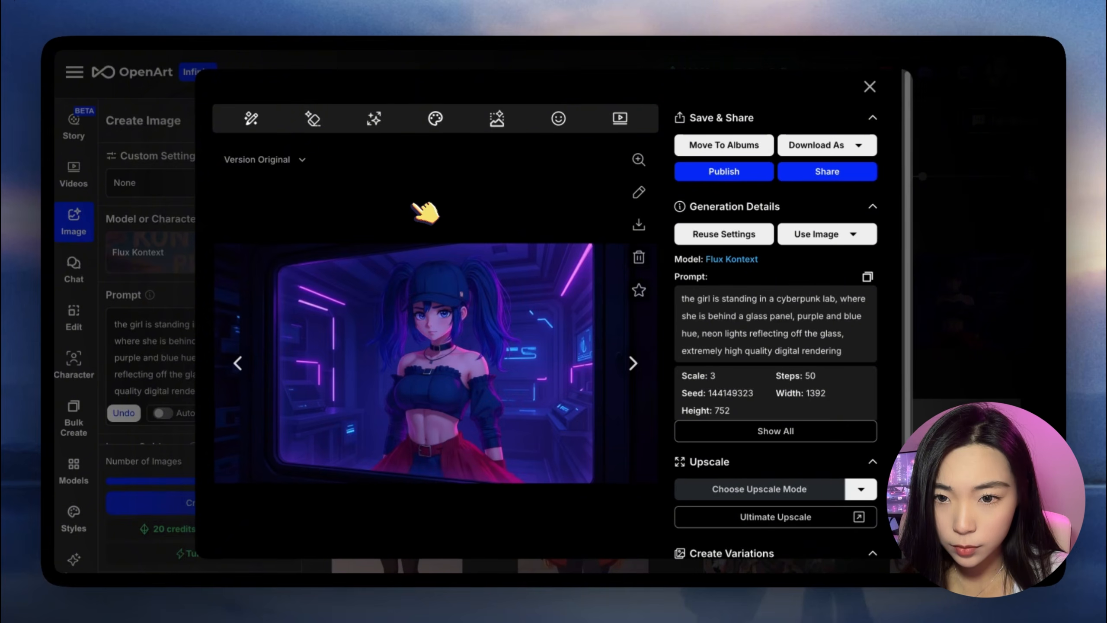
key(Right)
click(982, 176)
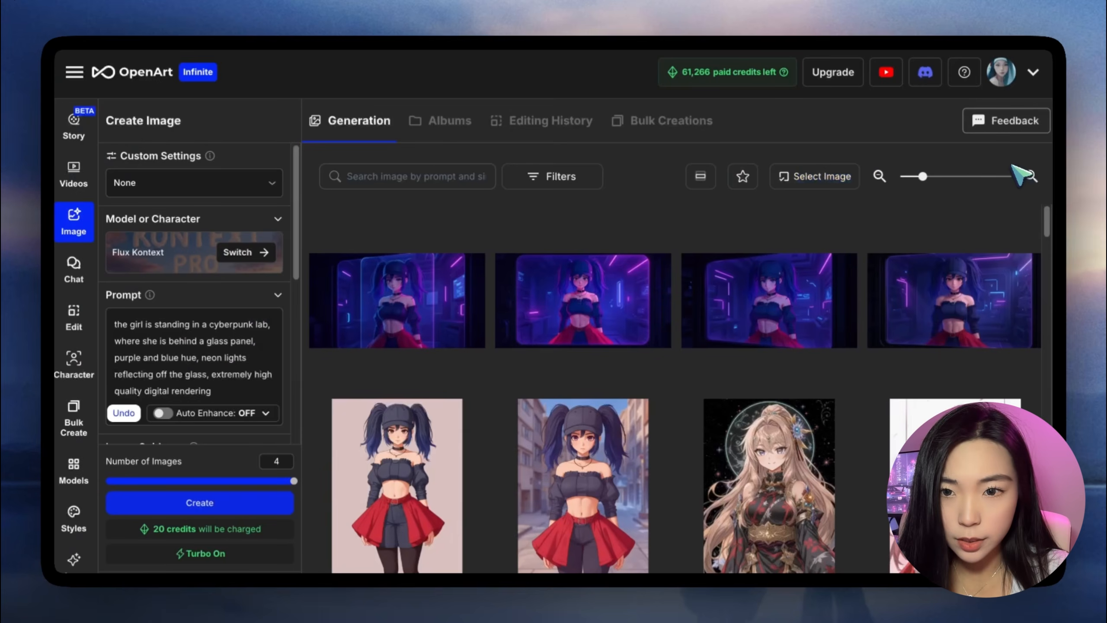
click(349, 301)
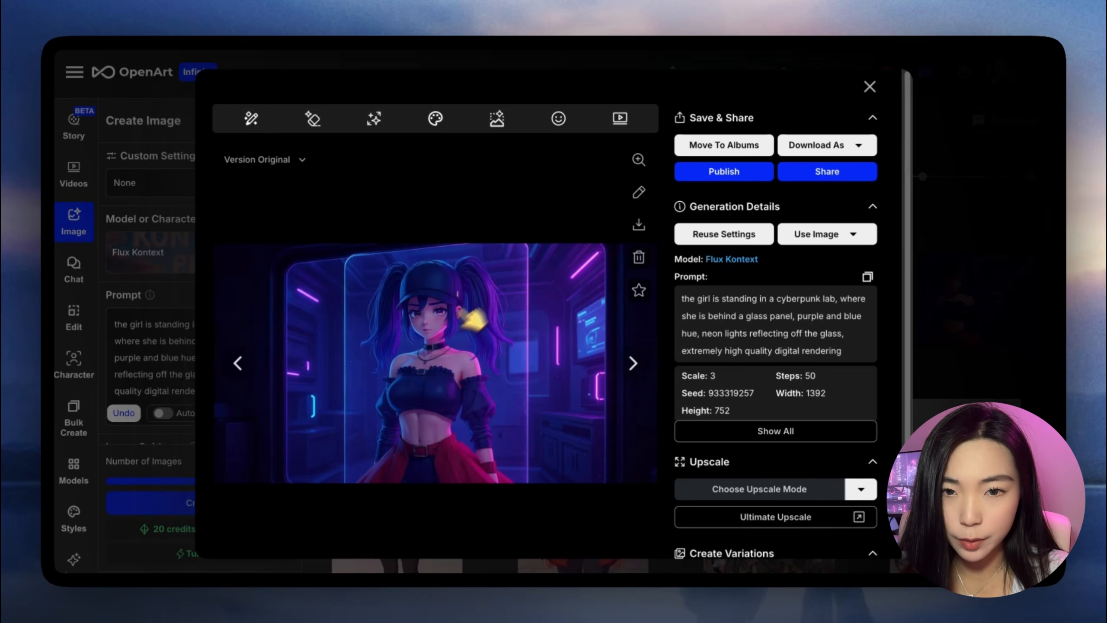
click(1005, 224)
click(941, 268)
click(1004, 251)
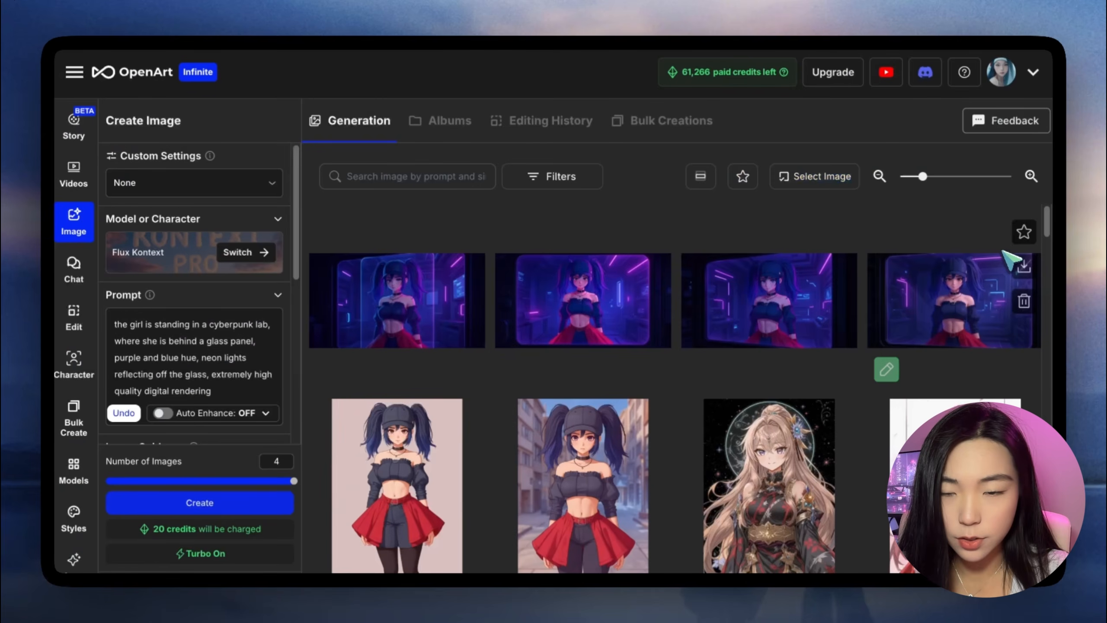
Step: Star the first and fourth of the newly generated cyberpunk lab images
click(466, 232)
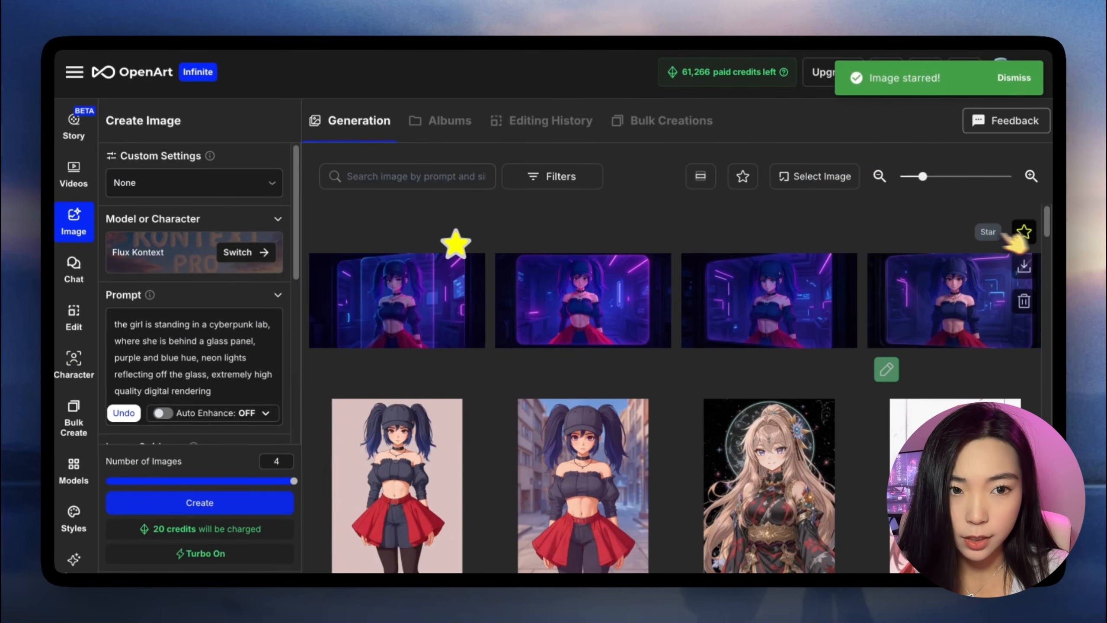
click(1025, 232)
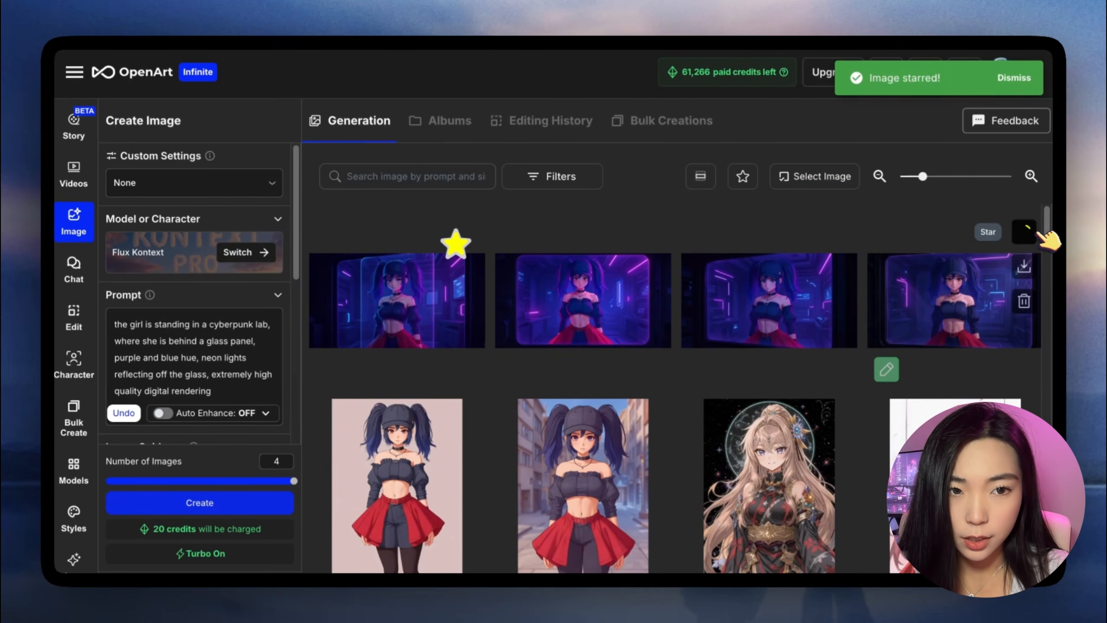
Step: Open the fourth cyberpunk lab image and examine its full generation details, especially the phrase "extremely high quality digital rendering" in the prompt
click(934, 280)
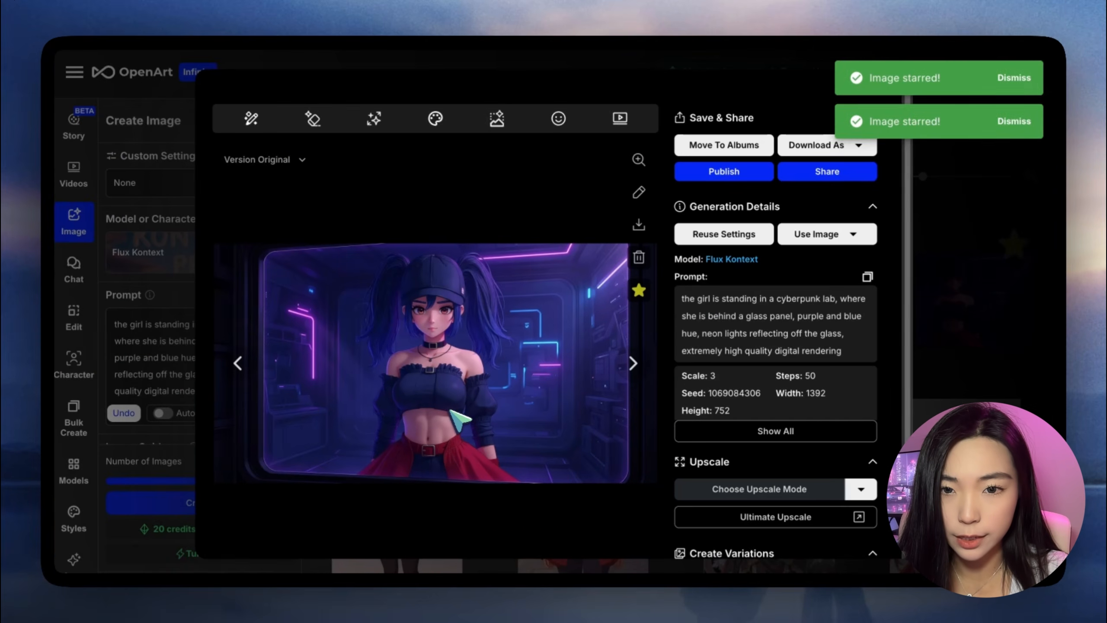
click(752, 431)
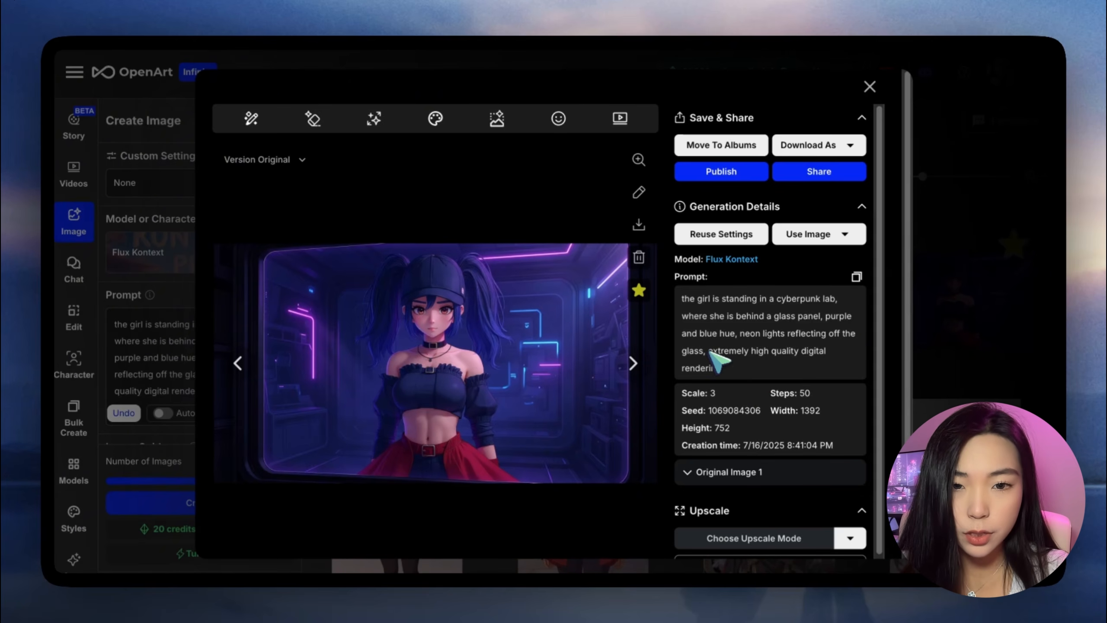
drag(708, 351, 733, 366)
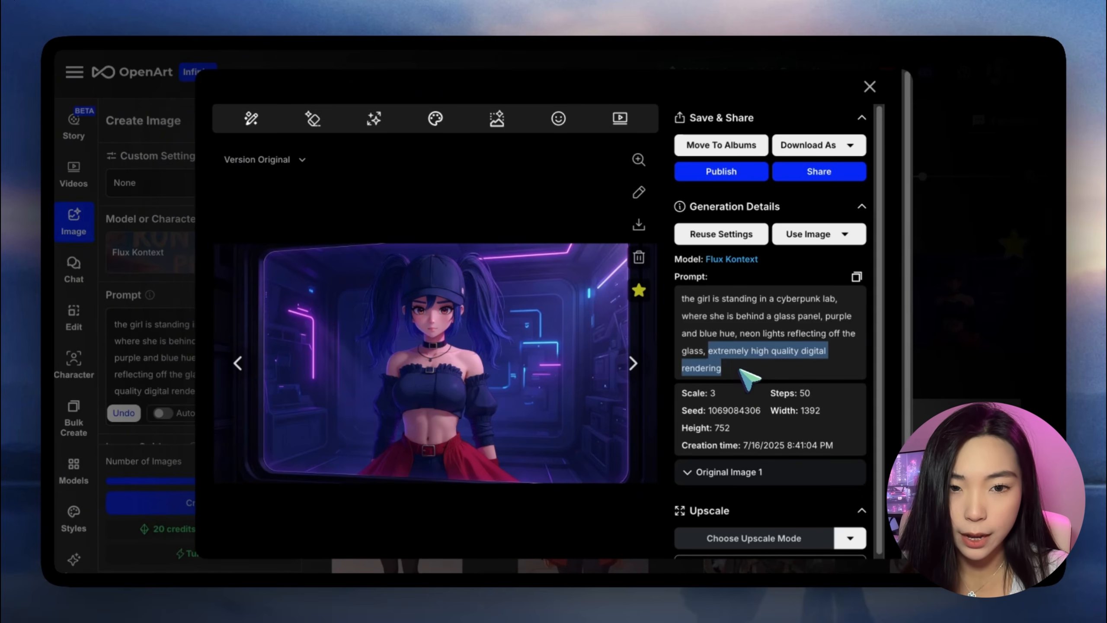
click(746, 368)
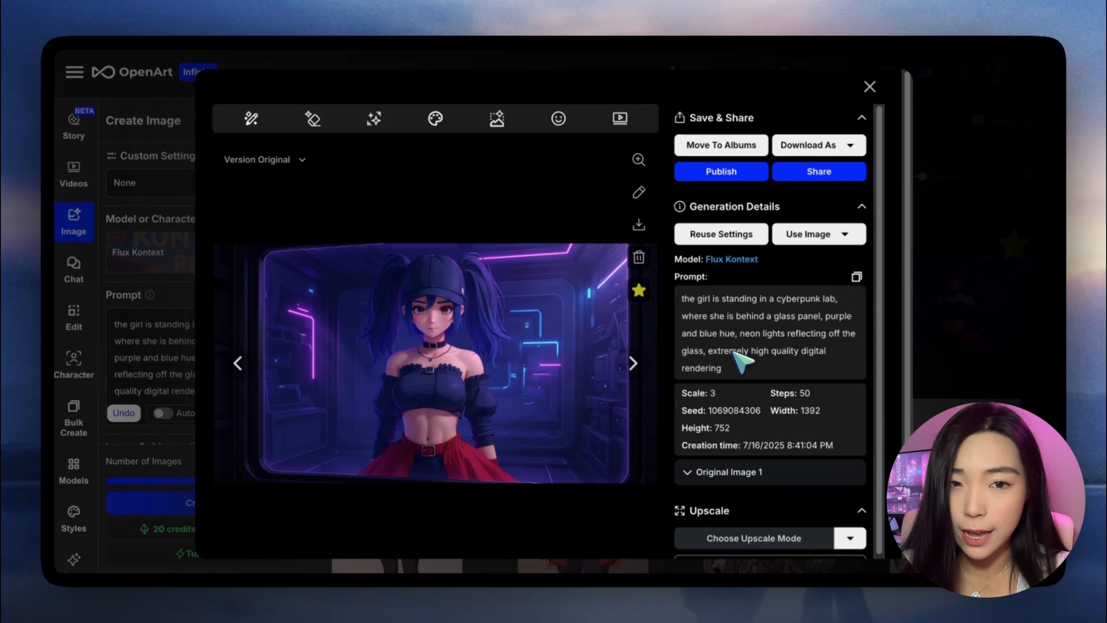
Step: Use the opened cyberpunk lab image for Image to Video with the Kling 2.1 model
click(846, 236)
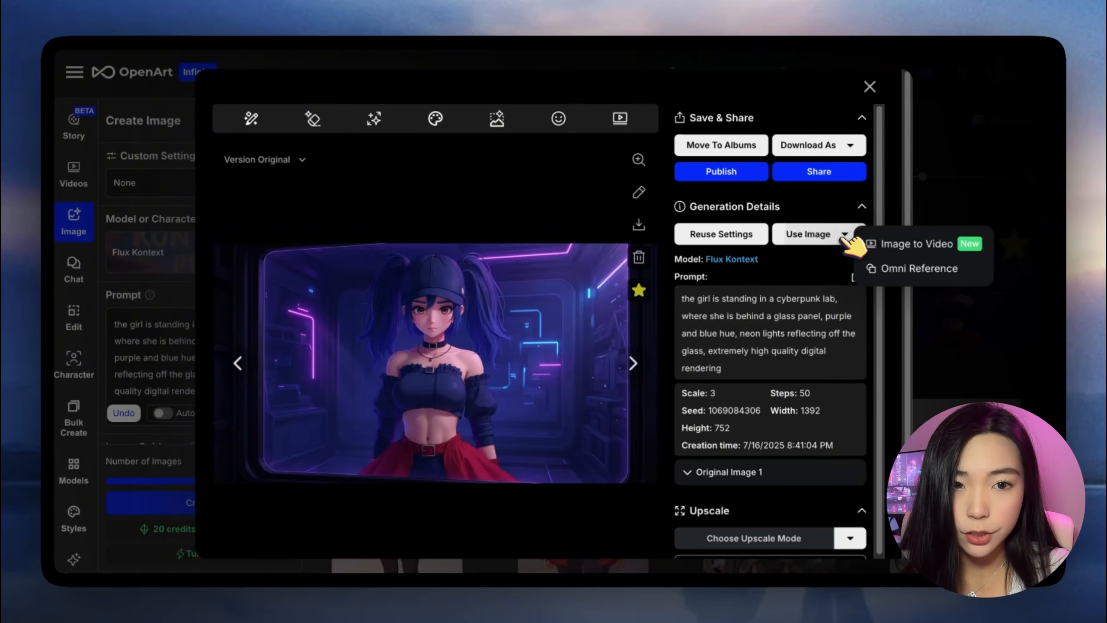
click(916, 247)
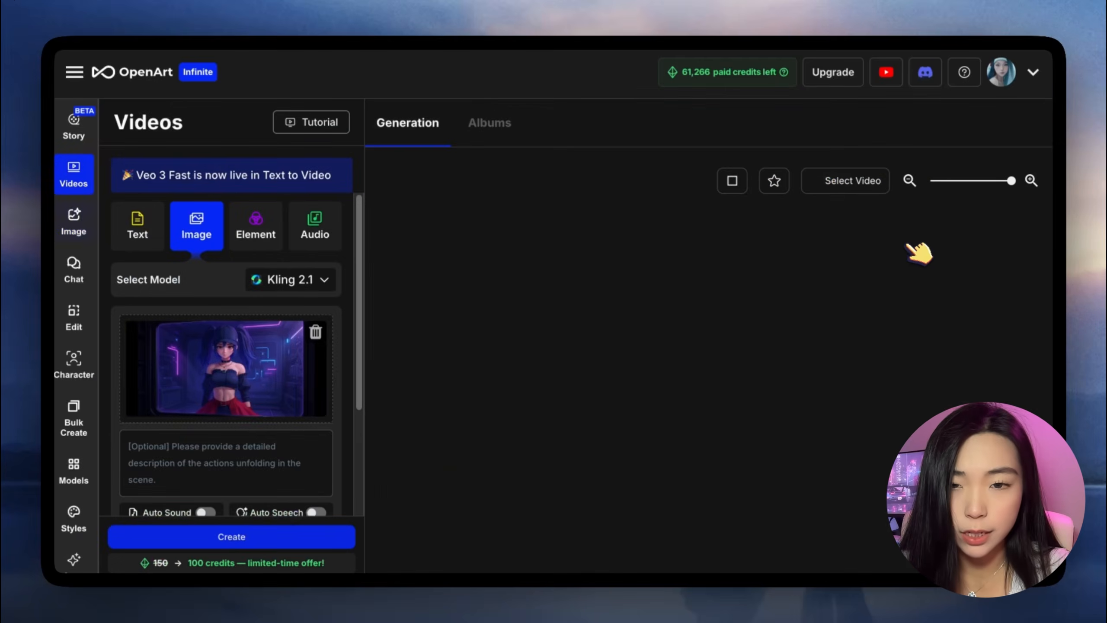
click(300, 280)
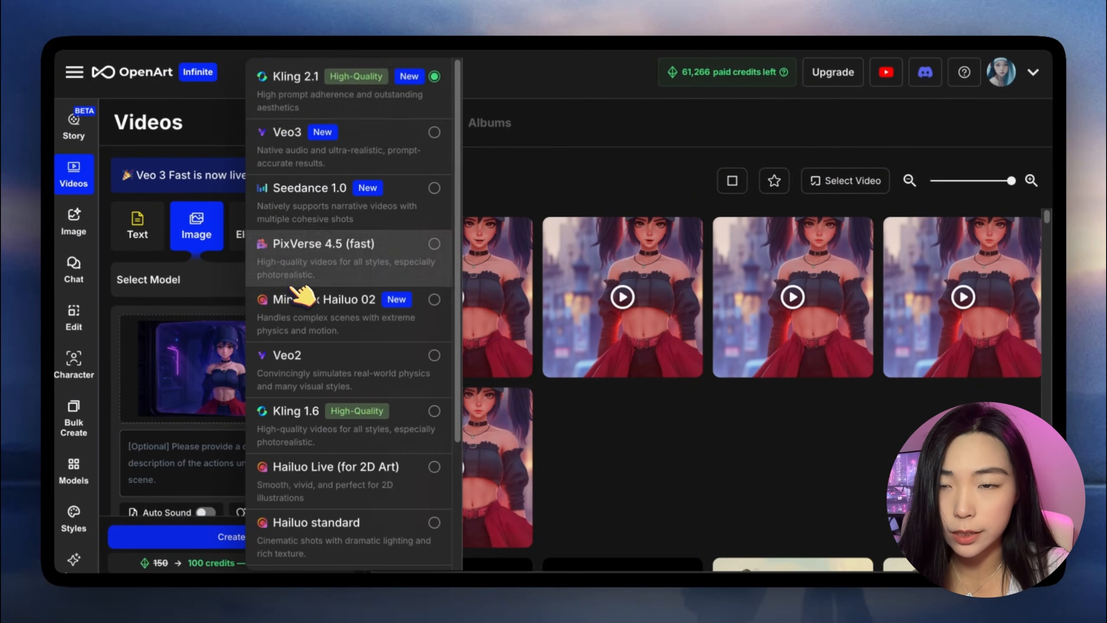
click(298, 109)
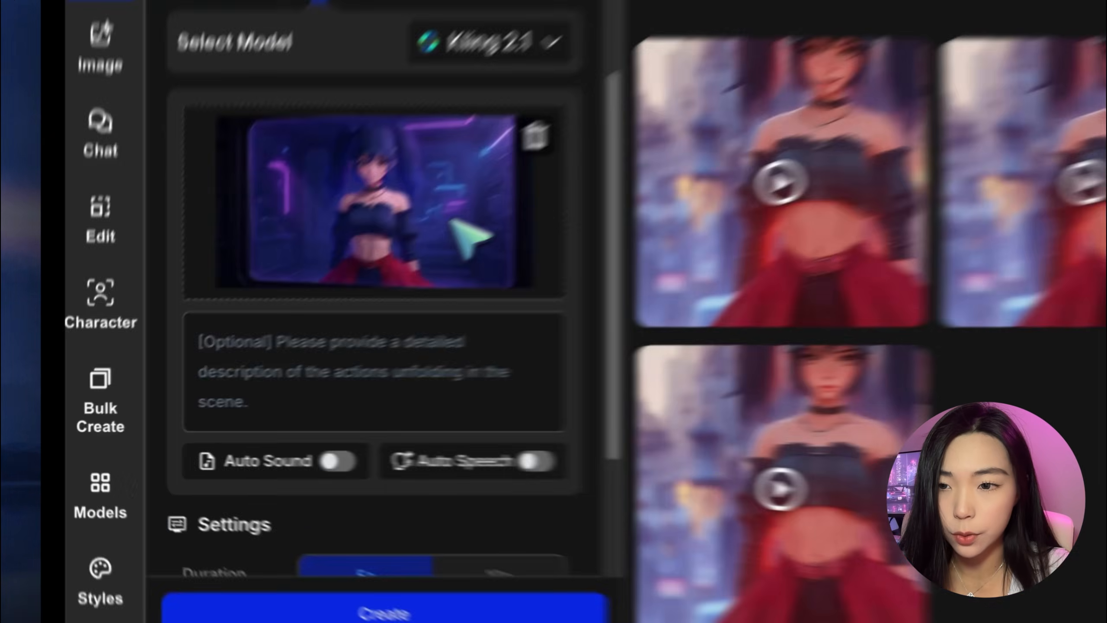
Step: Start the video description with "the girl's ponytails flows up and down naturally, her outfit flows slowly, neon light"
click(243, 461)
text(the girl's air)
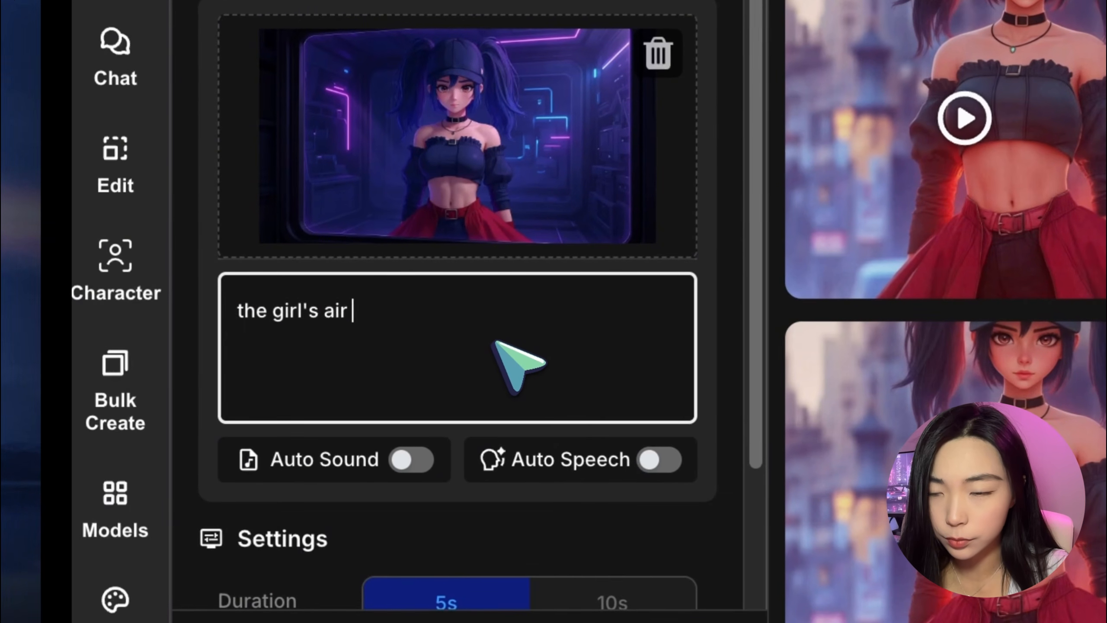
key(BackSpace)
key(BackSpace)
key(BackSpace)
text(ponytails flows up and down naturallym)
key(BackSpace)
text(, her outf)
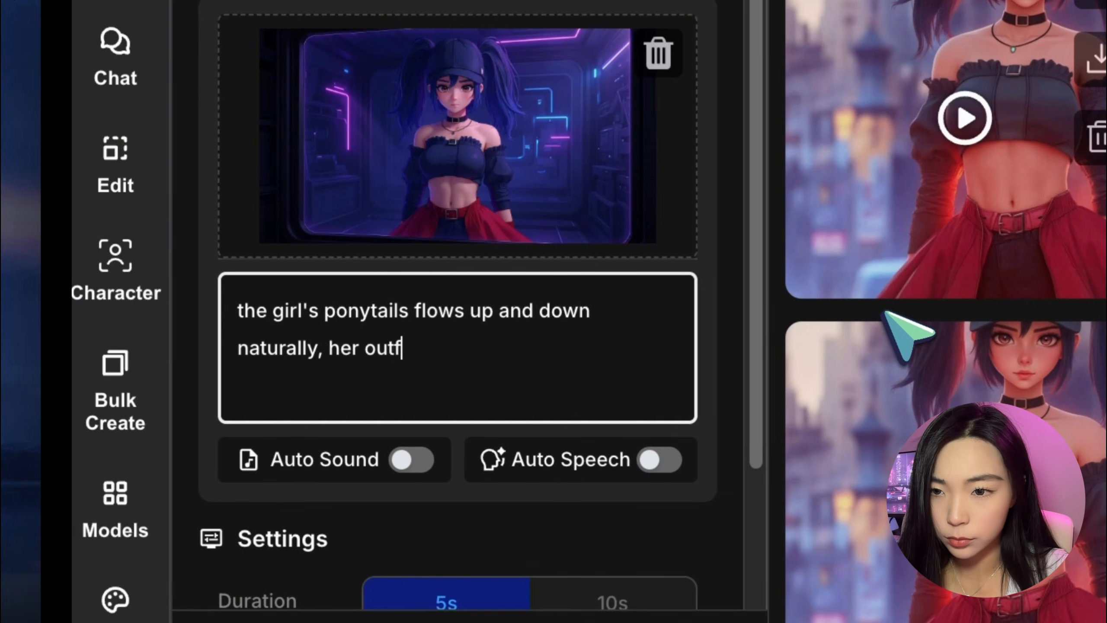
text(it flows slowly, neon light)
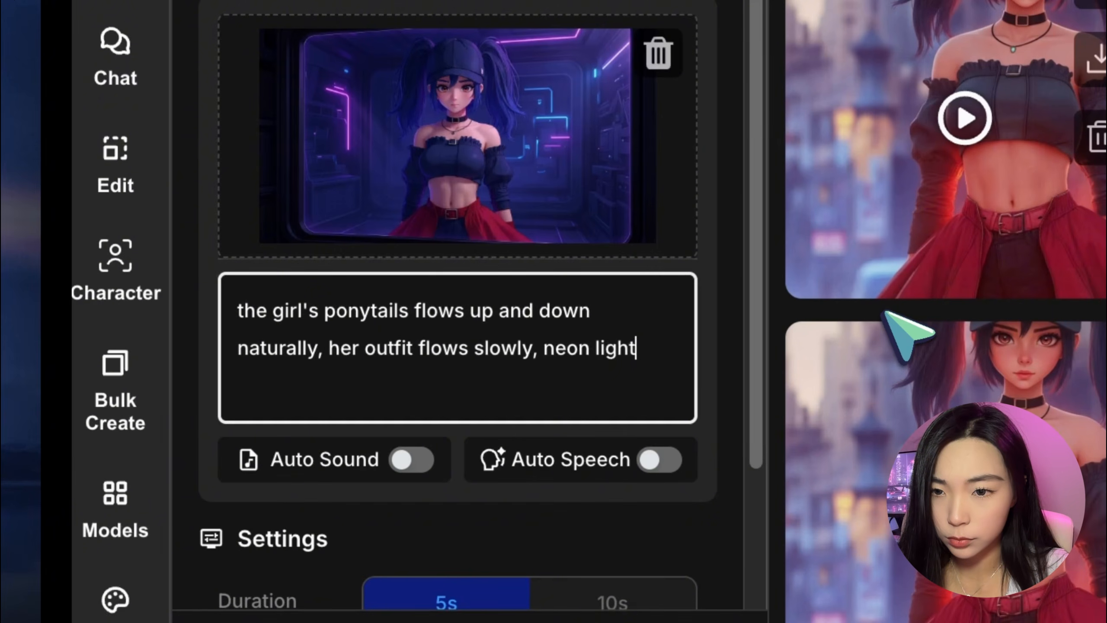
Step: Extend "neon light" in the video description to "neon lights pulsing in the lab, lights reflected in her eyes, the lighting dims out and brightens up"
text(s pulsing in the lab, lights reflected in her eyes, the ligh)
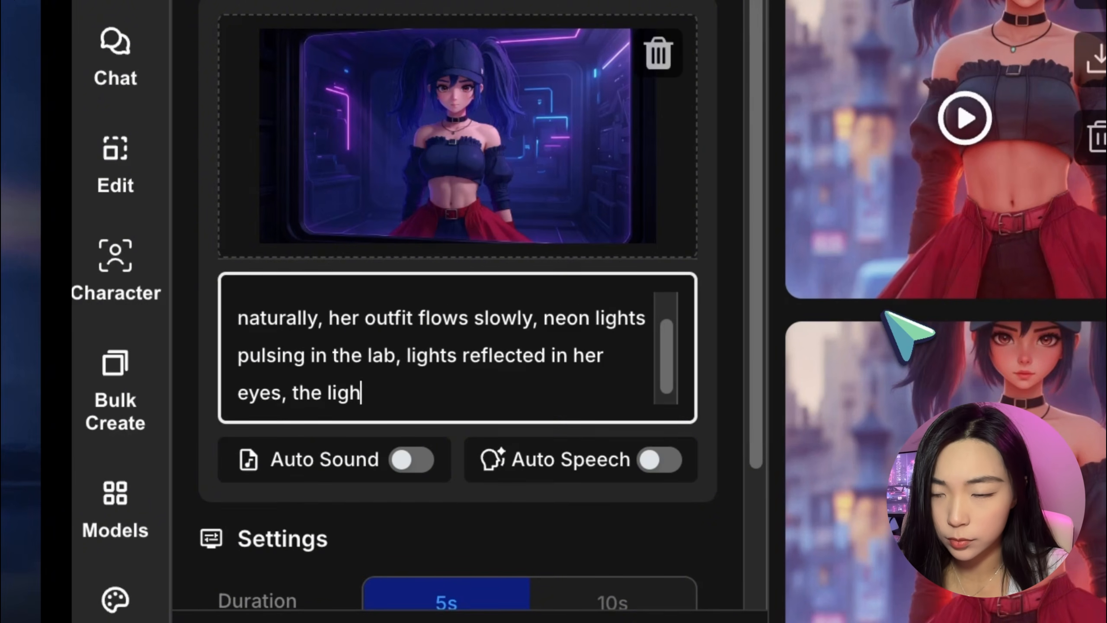
text(ting dims out and brightens up)
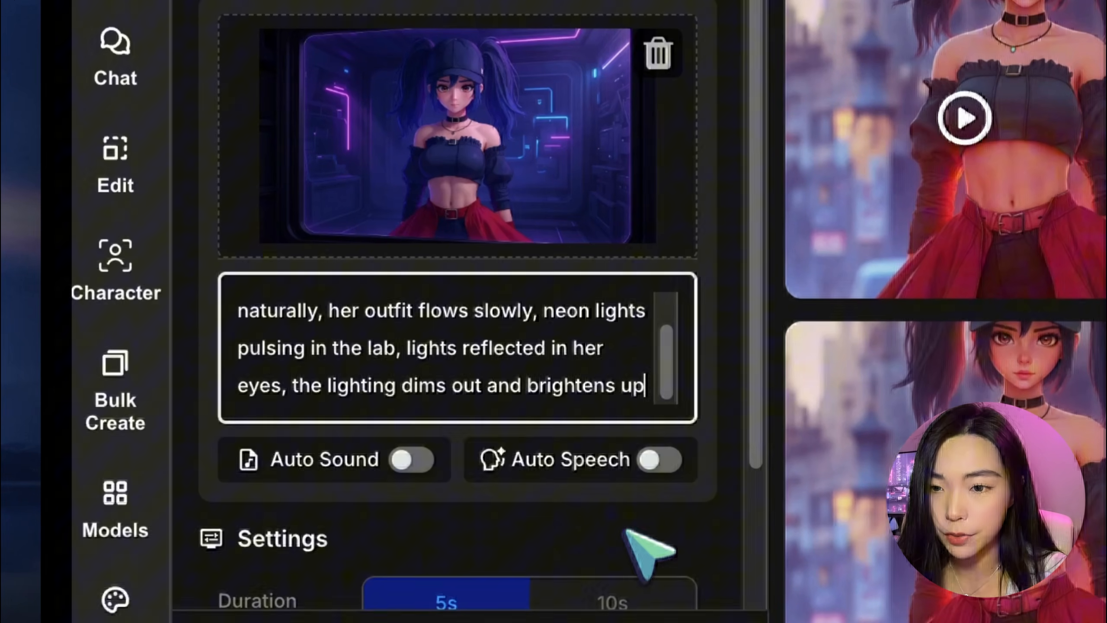
Step: Set the video duration to 10s and the quality mode to Pro, and generate the video
scroll(639, 539, down, 4)
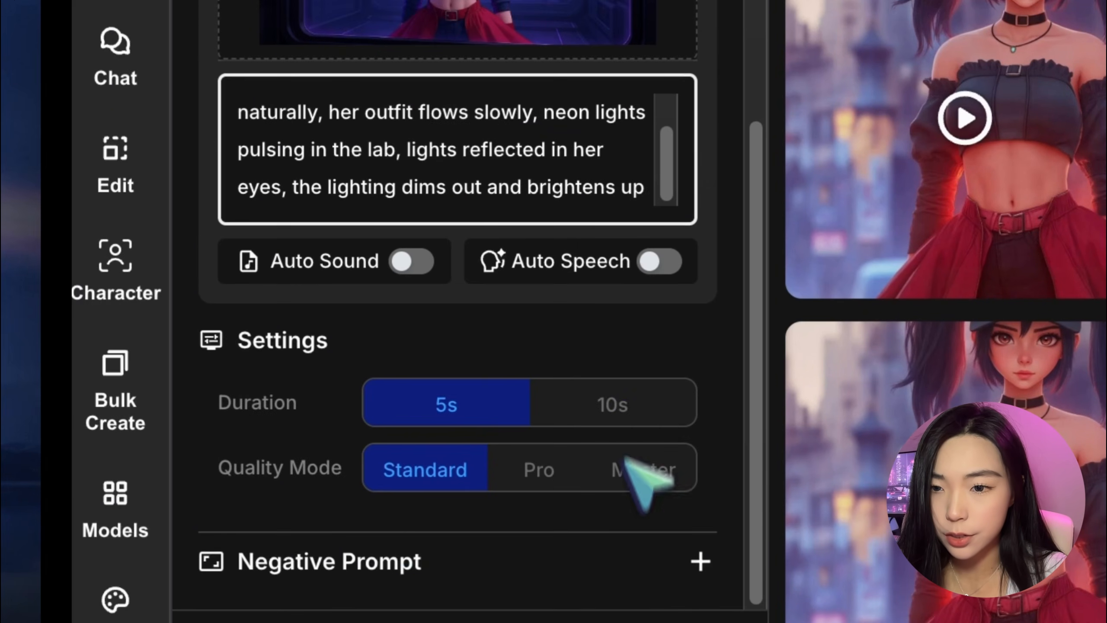
click(621, 403)
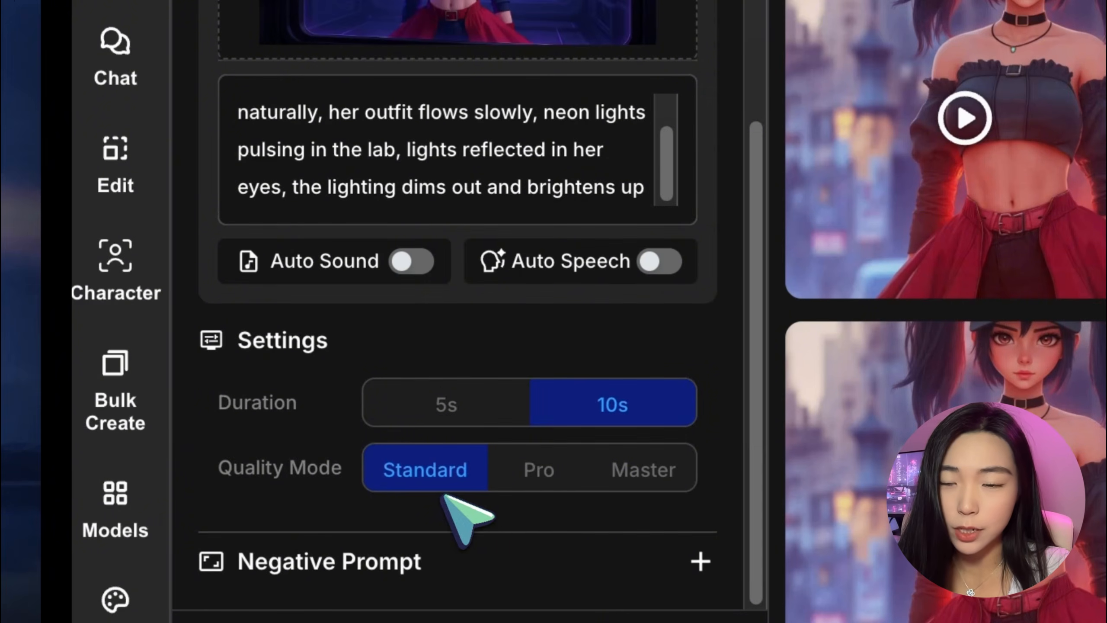
click(568, 471)
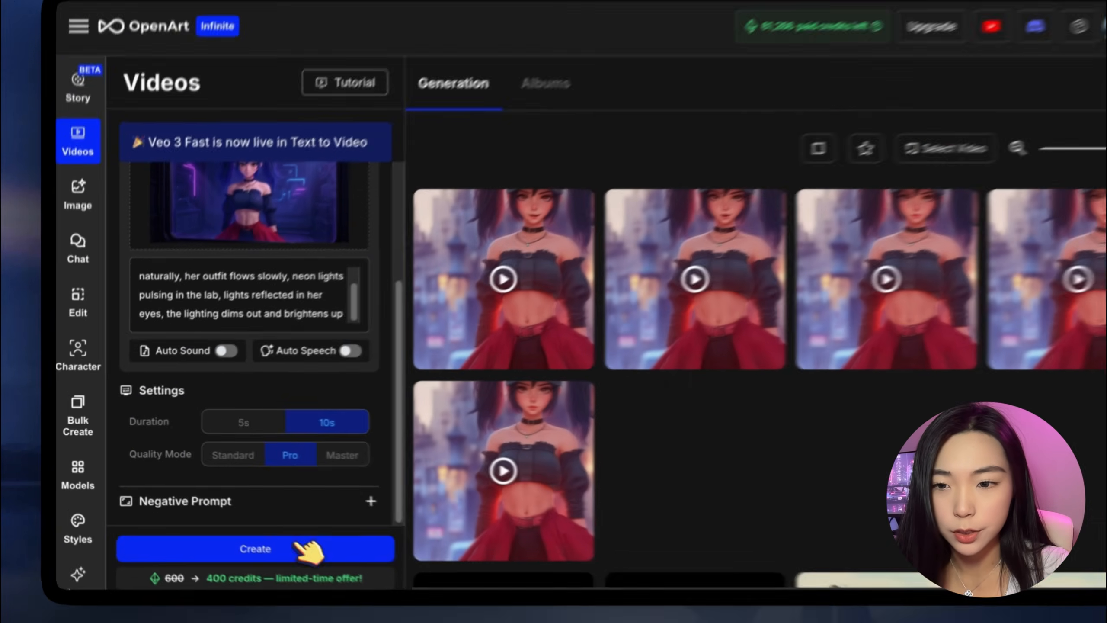
click(305, 547)
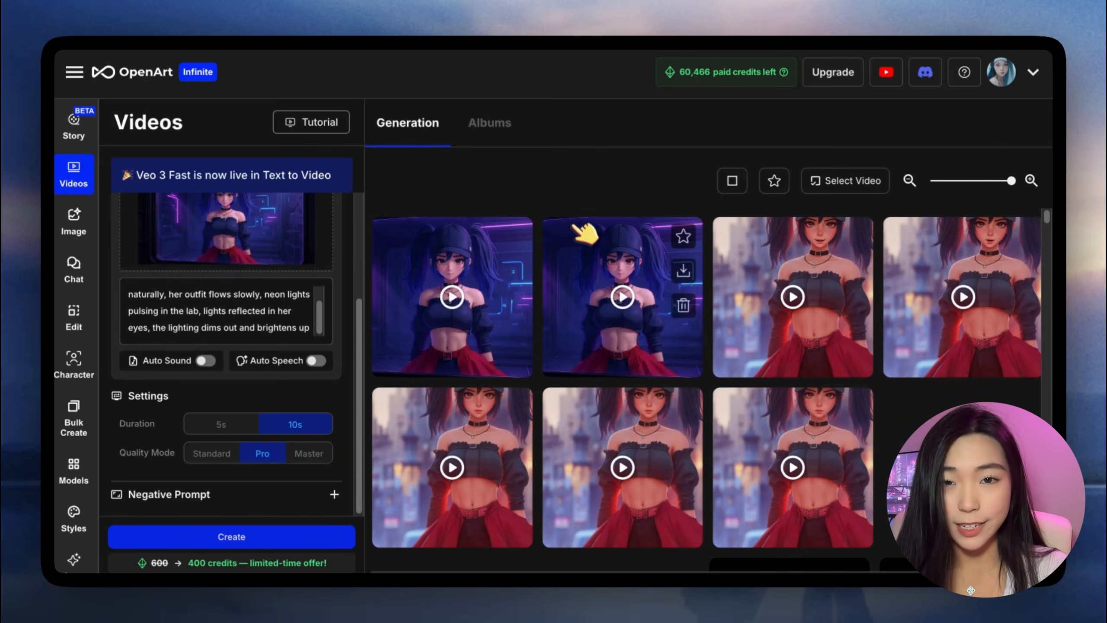
Step: Play the two newly generated cyberpunk lab videos in turn and compare their motion and lighting
click(574, 231)
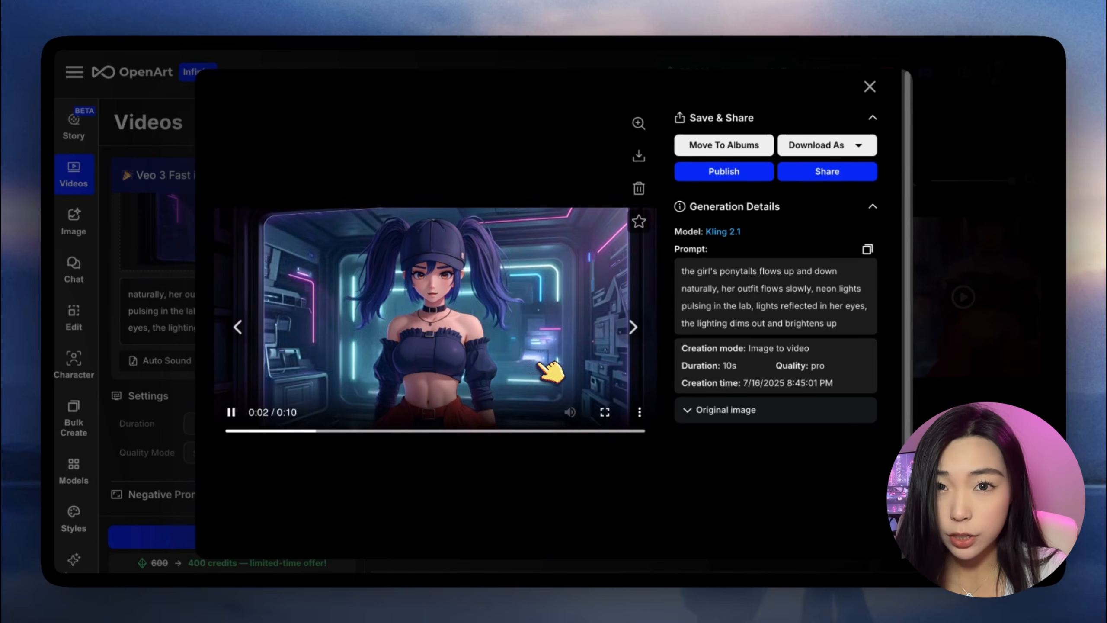
click(947, 270)
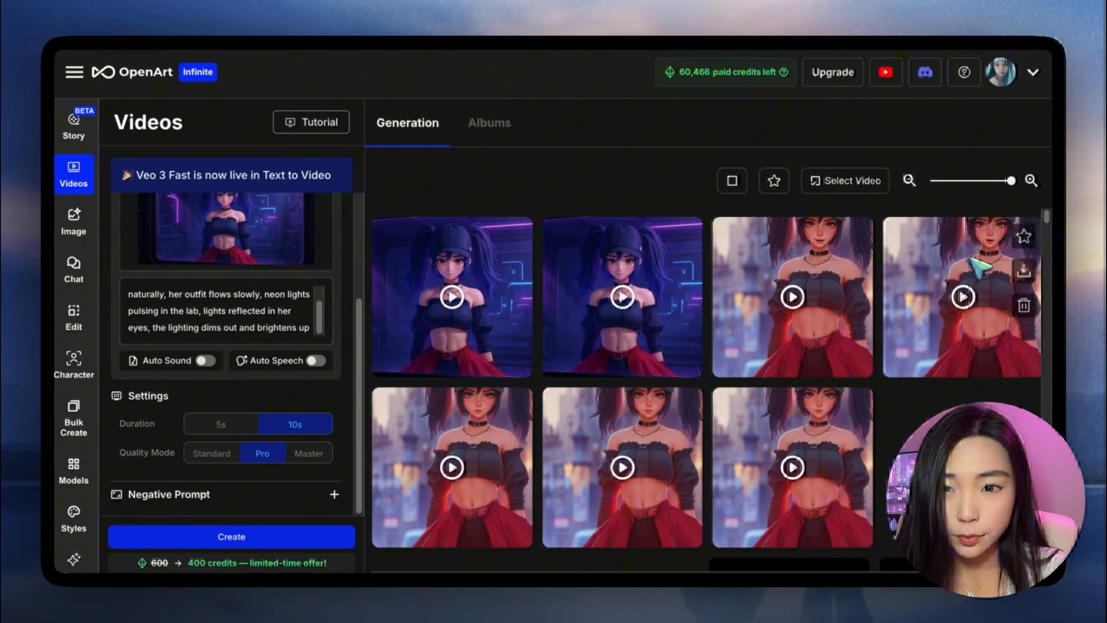
click(408, 238)
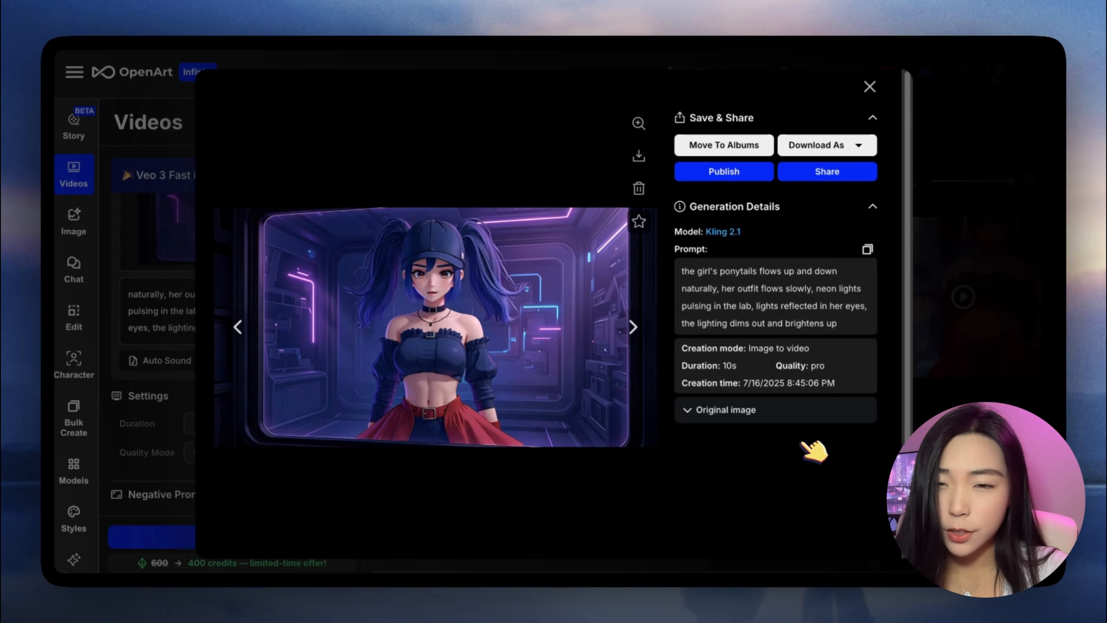
click(984, 260)
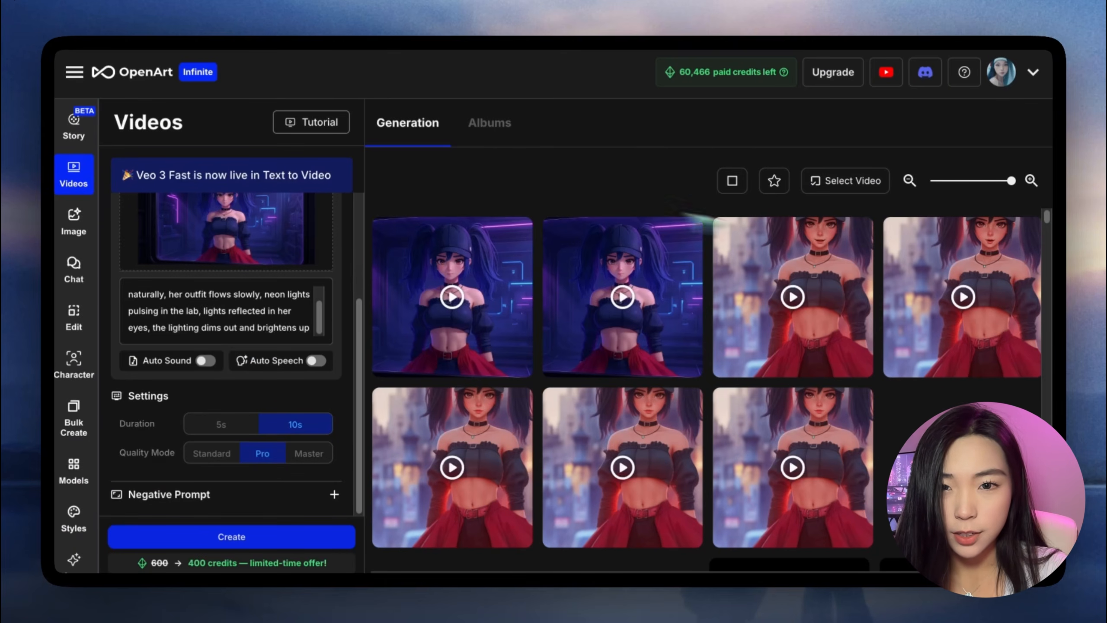
click(585, 241)
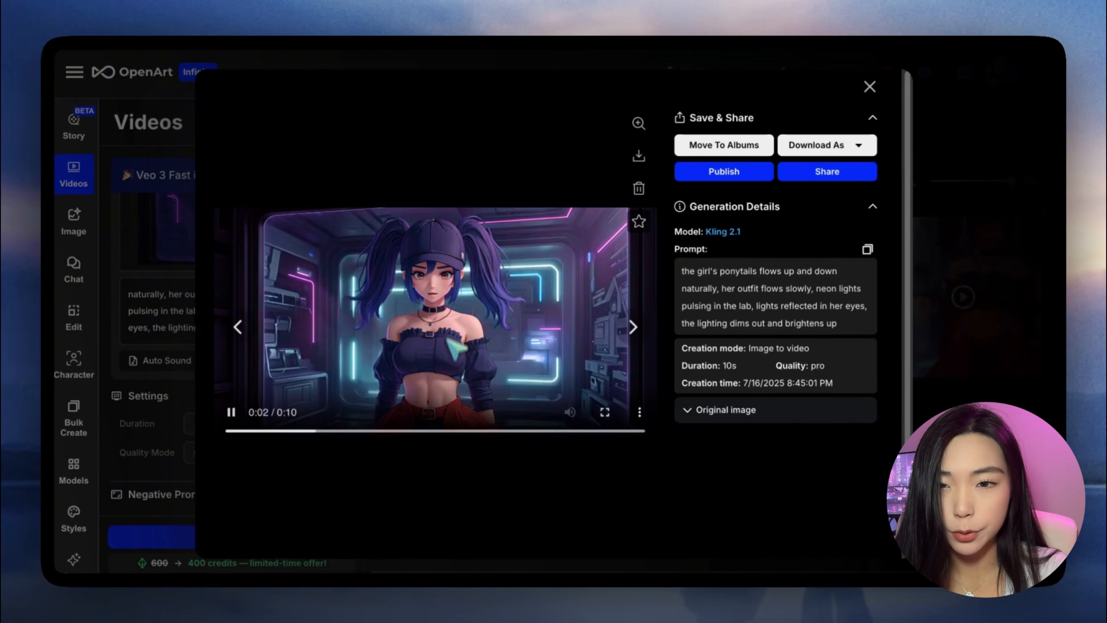
Step: Download the 10-second Kling 2.1 video, switch to the JianyingPro project and place the clip on the empty timeline
click(641, 158)
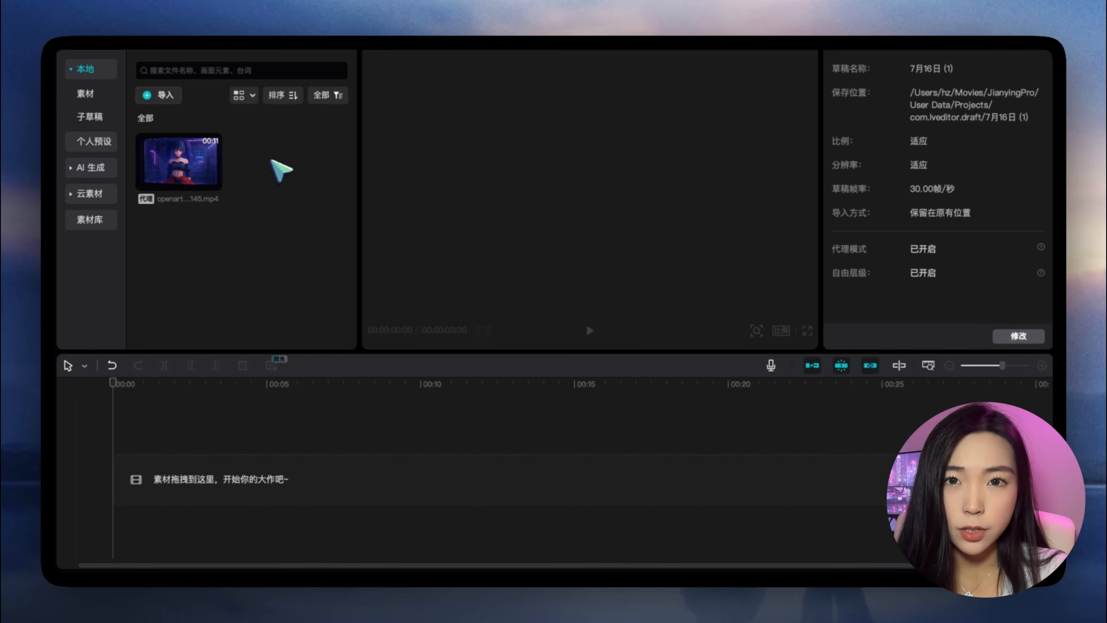
drag(216, 174, 259, 467)
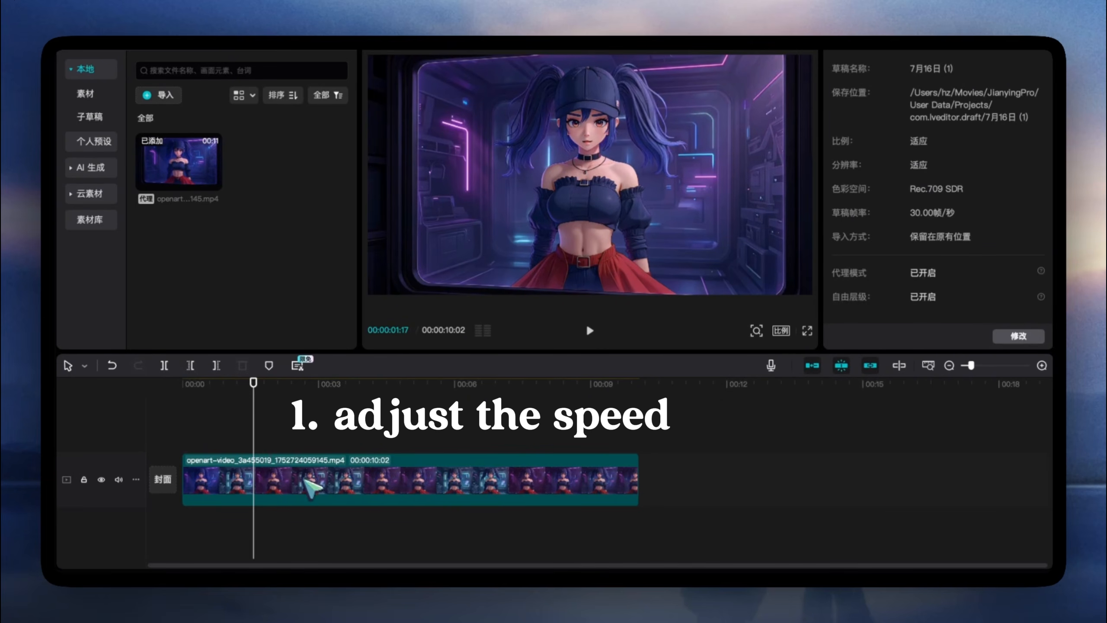
Step: Set the timeline clip's constant speed to 0.5x and preview the slowed motion
click(303, 481)
click(883, 38)
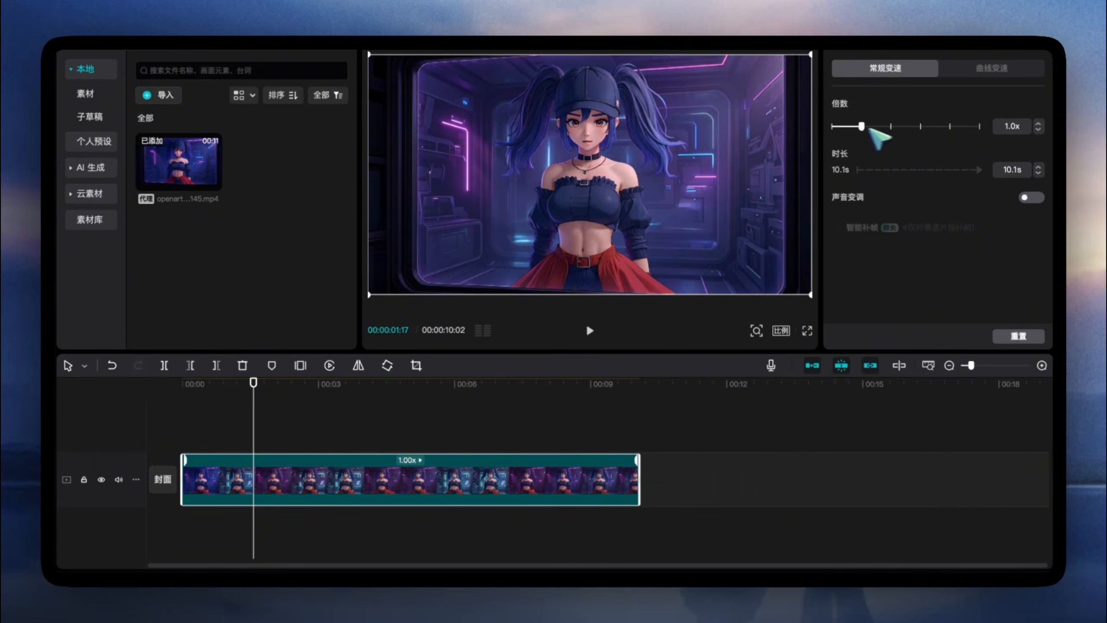
drag(861, 125, 845, 125)
click(590, 330)
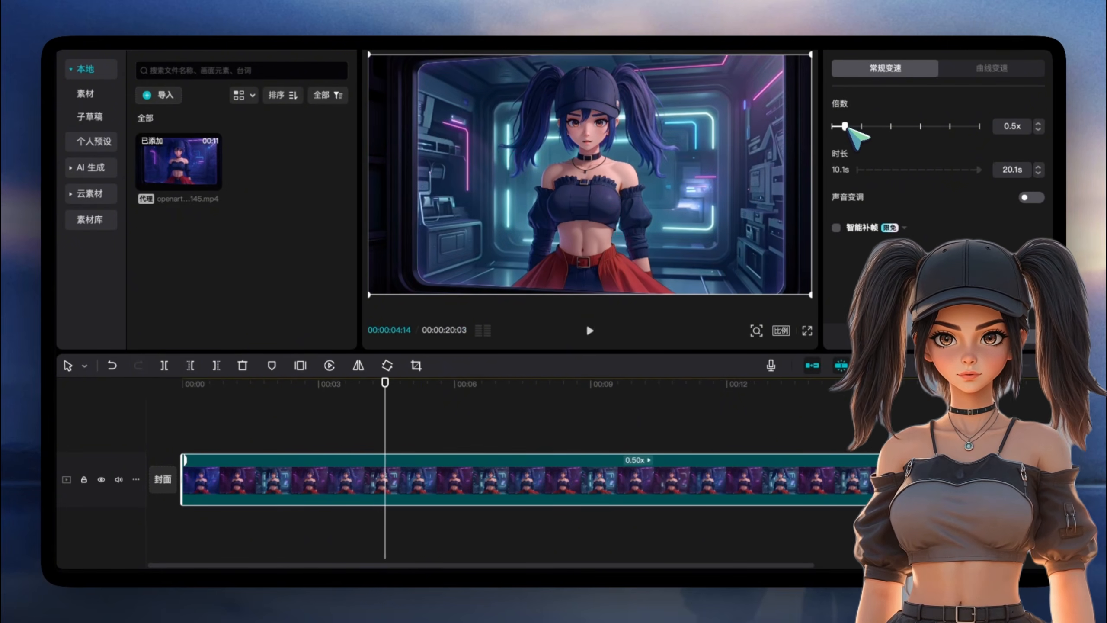
click(590, 330)
Step: Duplicate the slowed clip and place the copy directly behind the original on the main track
scroll(541, 456, down, 3)
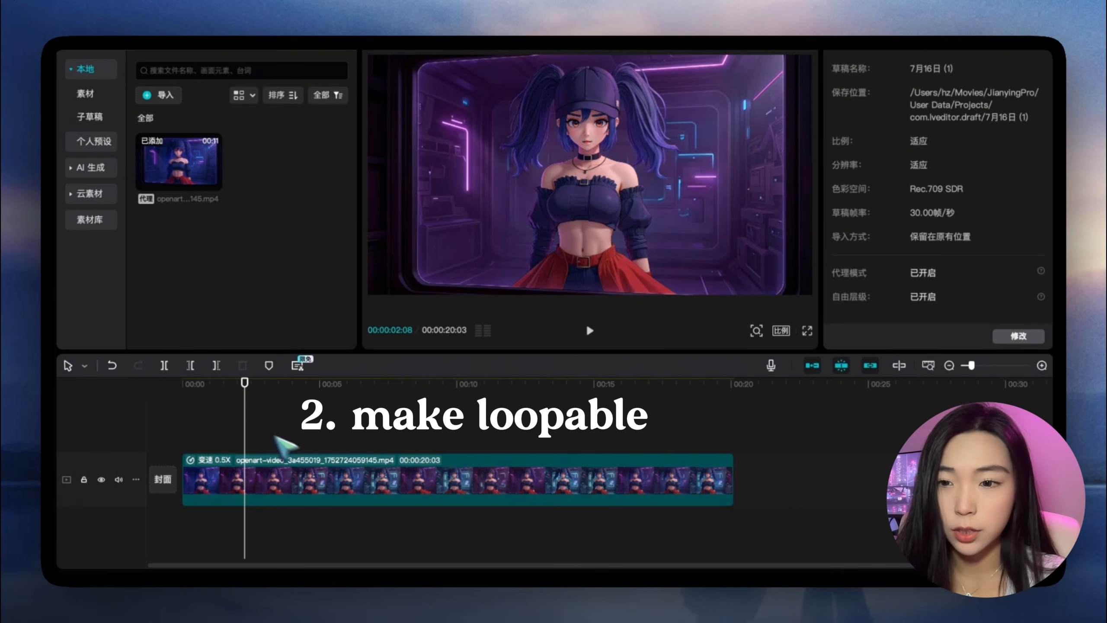
click(336, 479)
key(super+c)
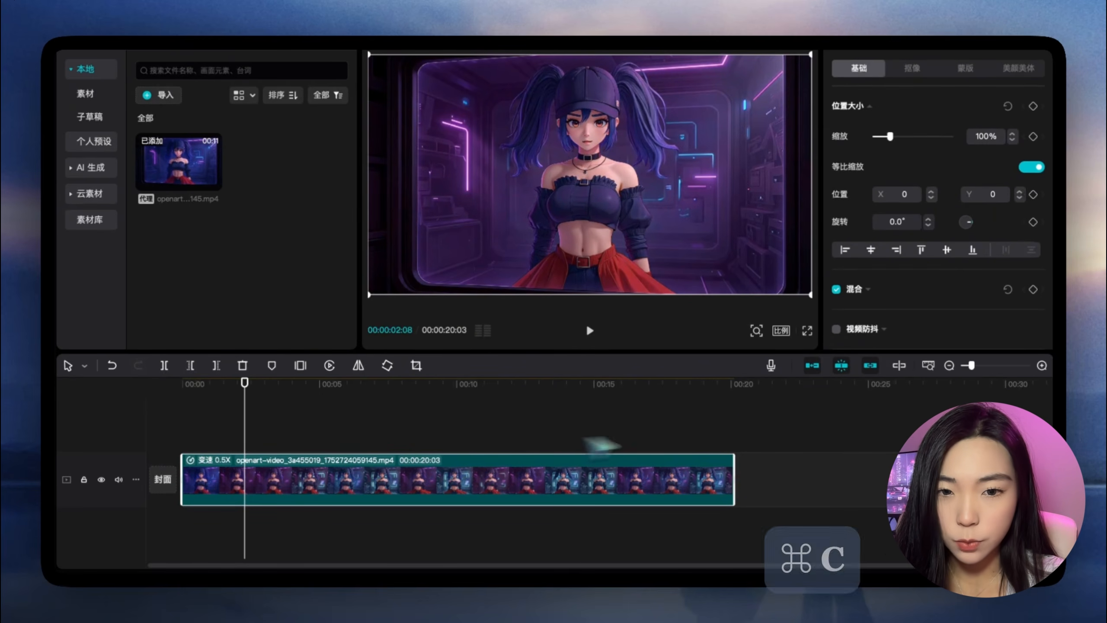
click(735, 423)
key(super+v)
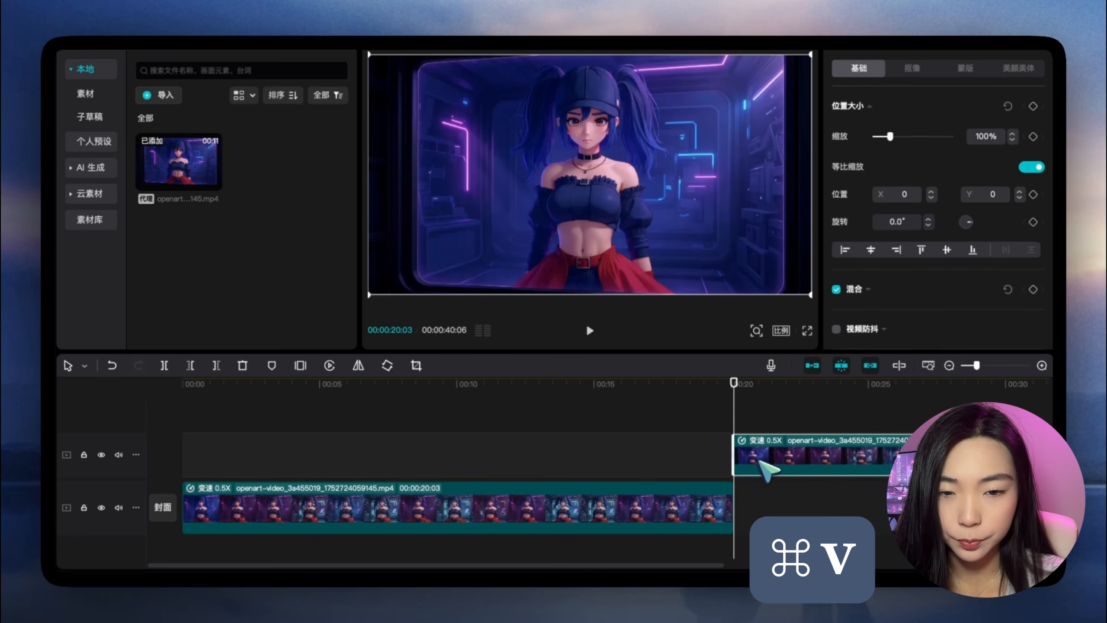
drag(756, 450, 764, 515)
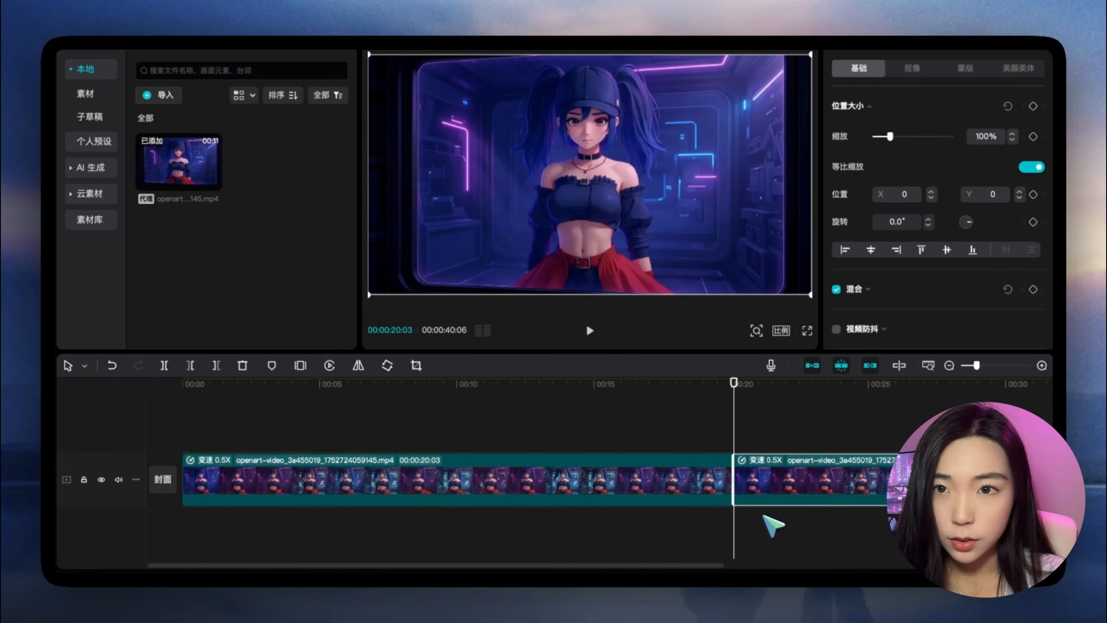
Step: Play across the join between the two clips to check how smoothly the end runs into the start
scroll(706, 462, right, 3)
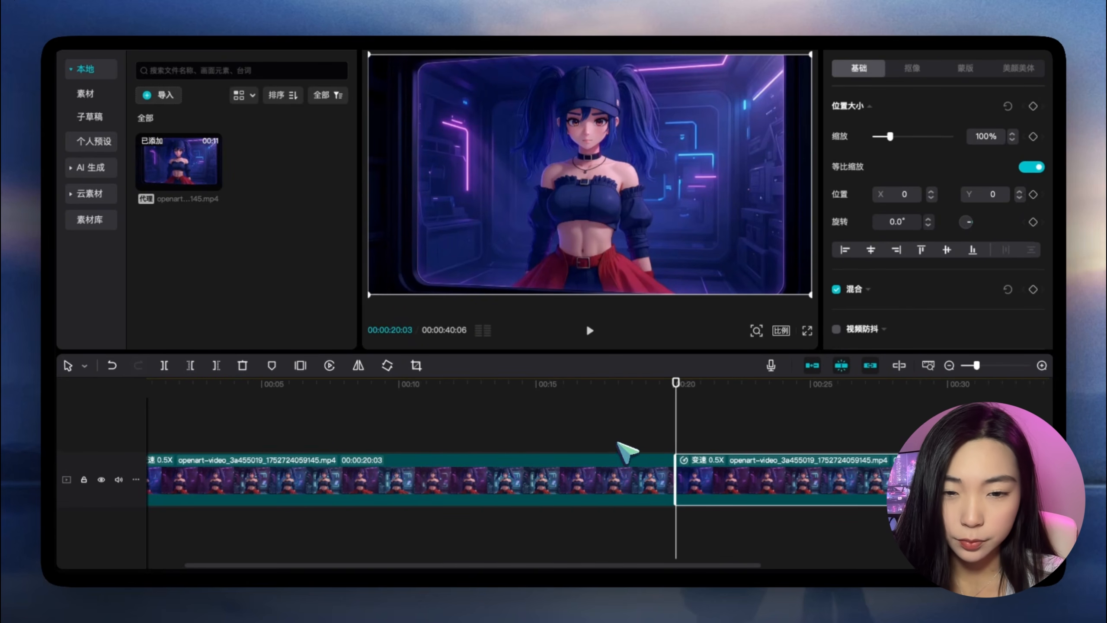
scroll(673, 444, up, 3)
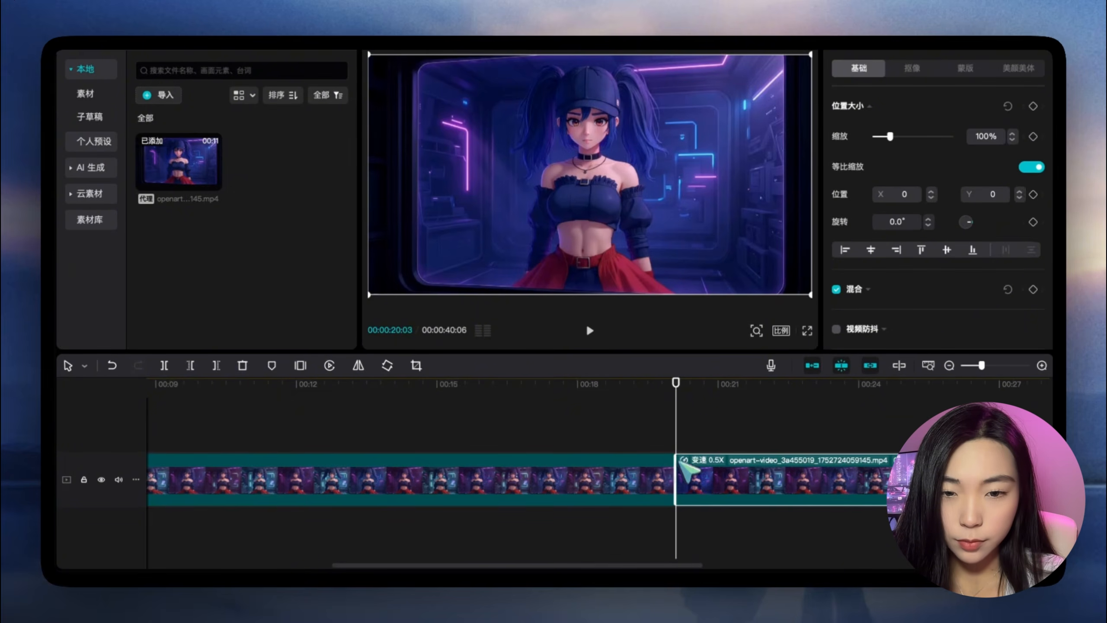
click(615, 383)
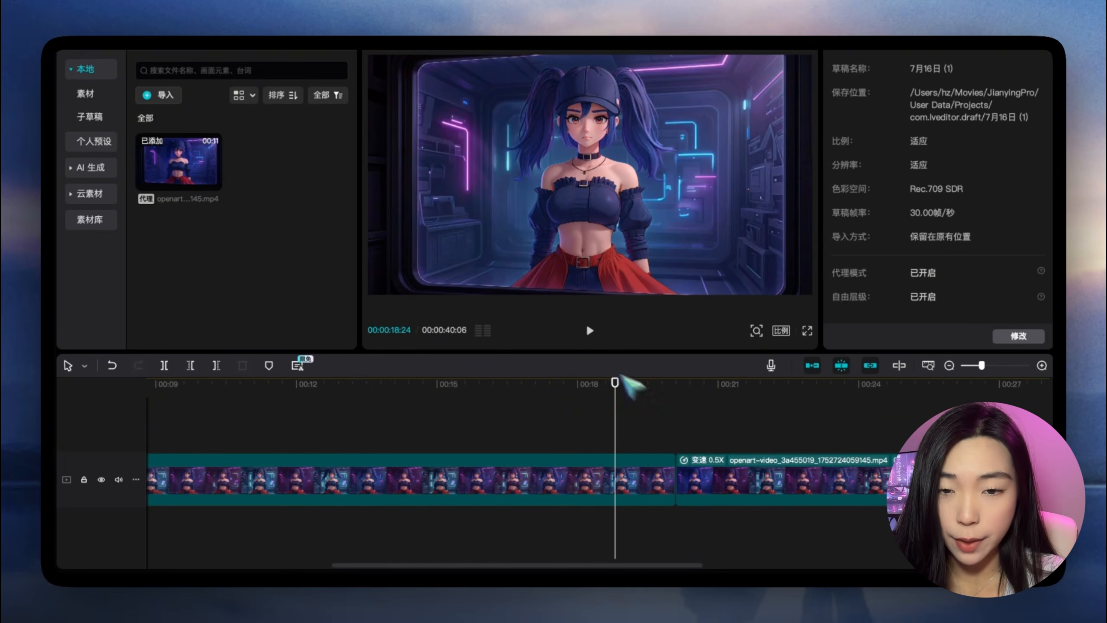
click(590, 330)
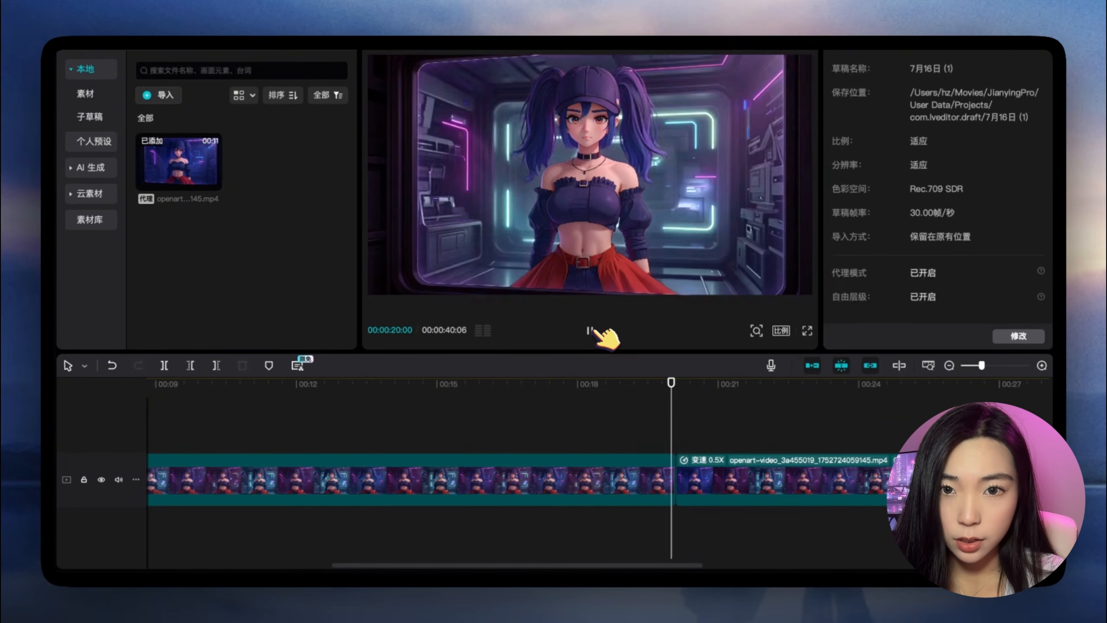
click(681, 425)
mouse_move(681, 424)
mouse_down()
mouse_move(654, 424)
mouse_move(681, 424)
mouse_up()
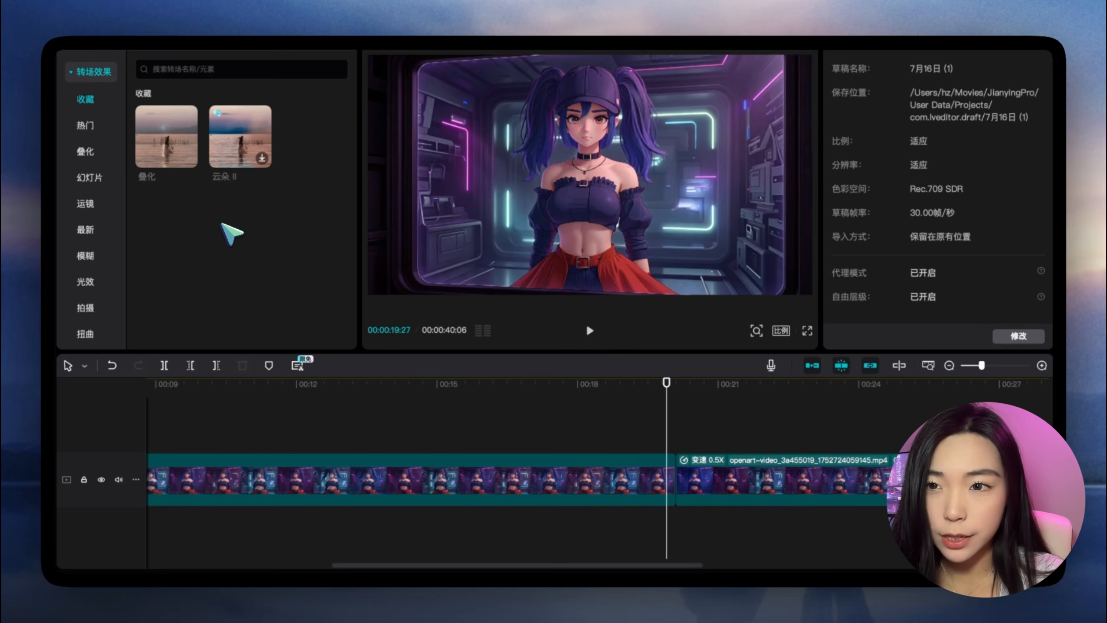
Step: Add the 叠化 (dissolve) transition at the join between the two full-length clips
click(188, 160)
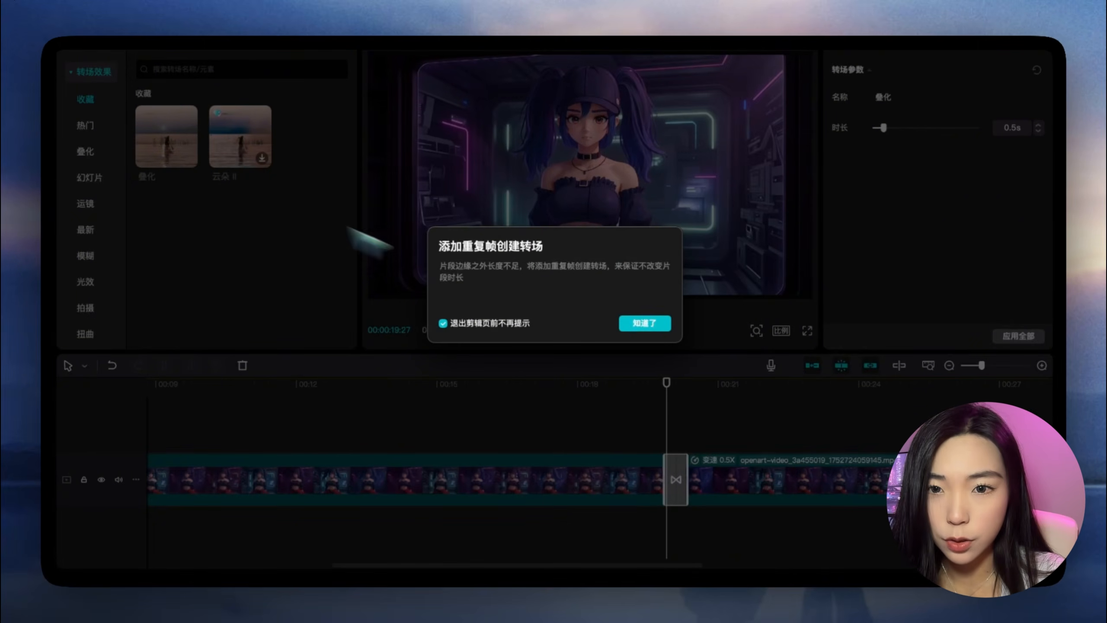
click(645, 324)
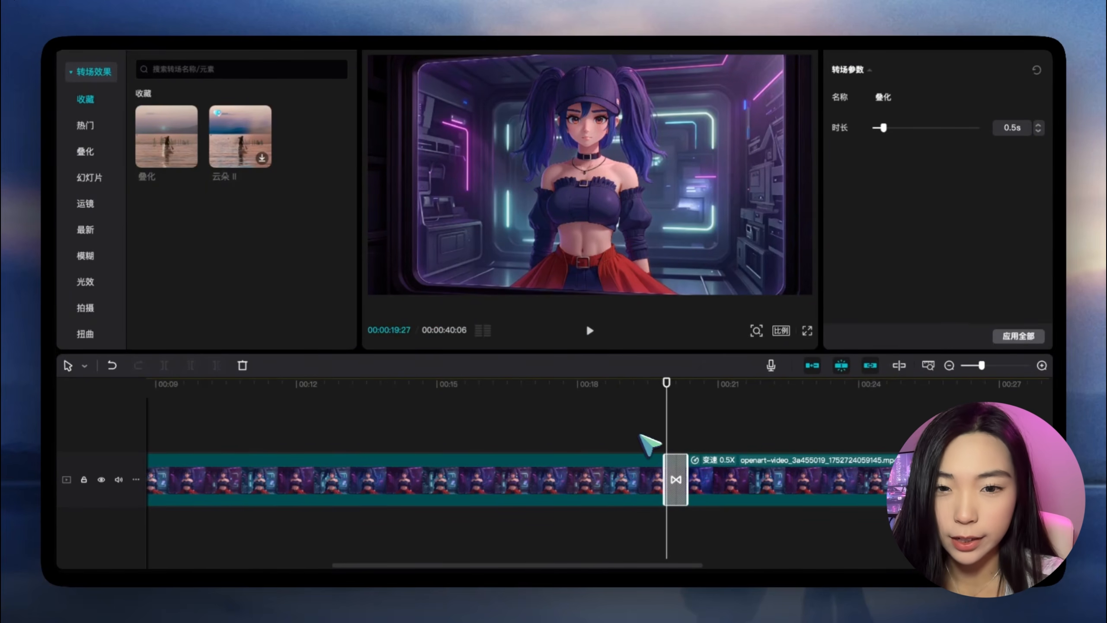
click(639, 439)
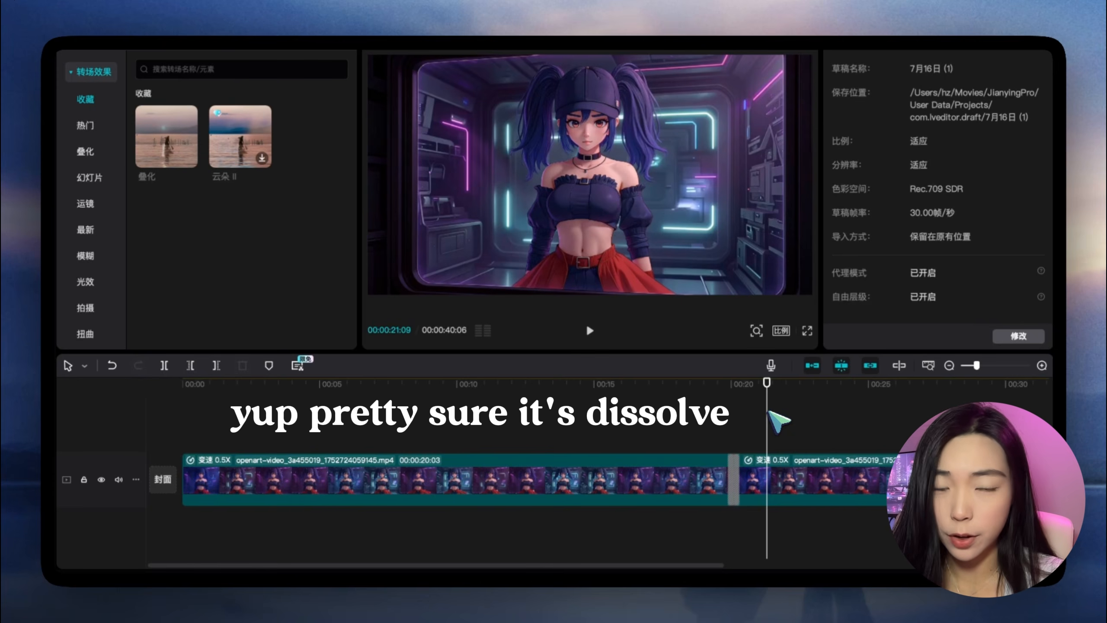
Step: Split the second clip at 00:00:21:28, shortly after the transition, and add a marker at the cut
scroll(798, 432, up, 2)
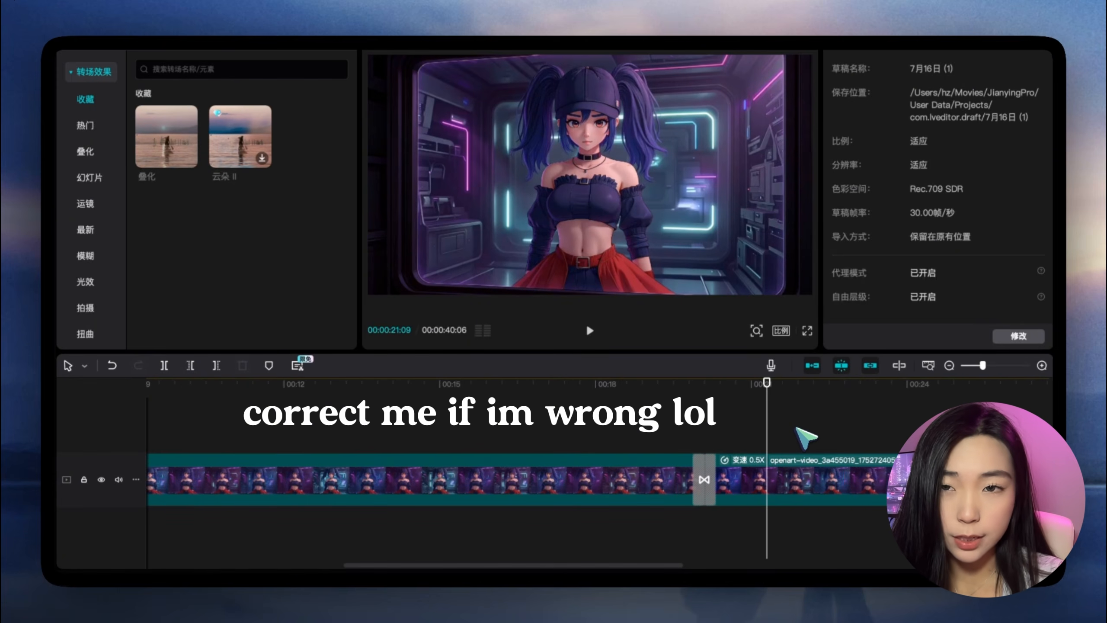
click(801, 454)
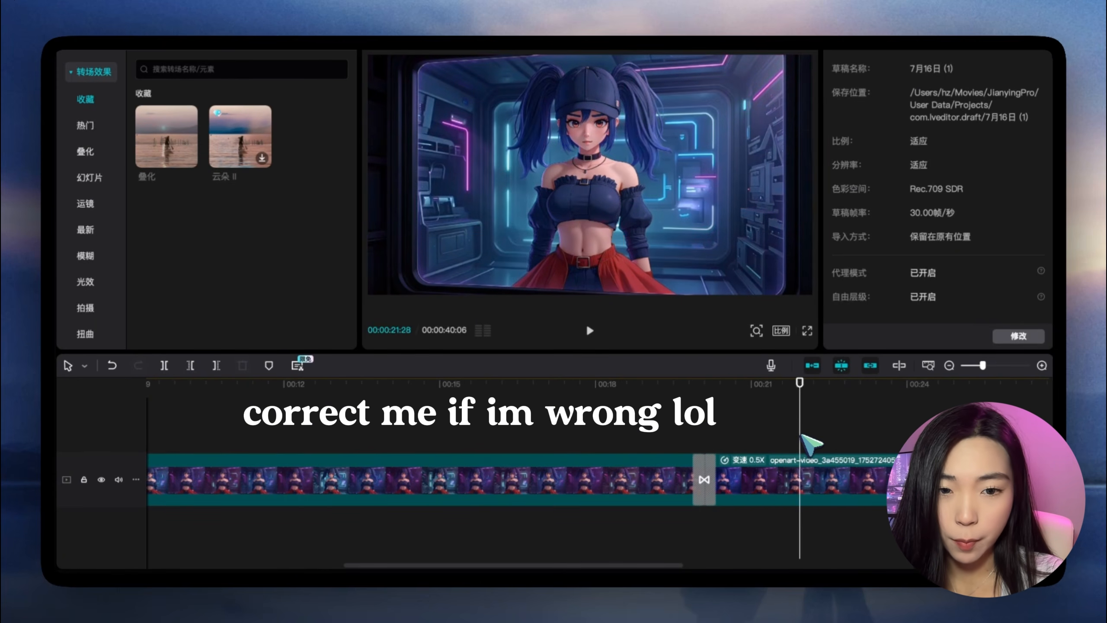
click(164, 366)
click(792, 437)
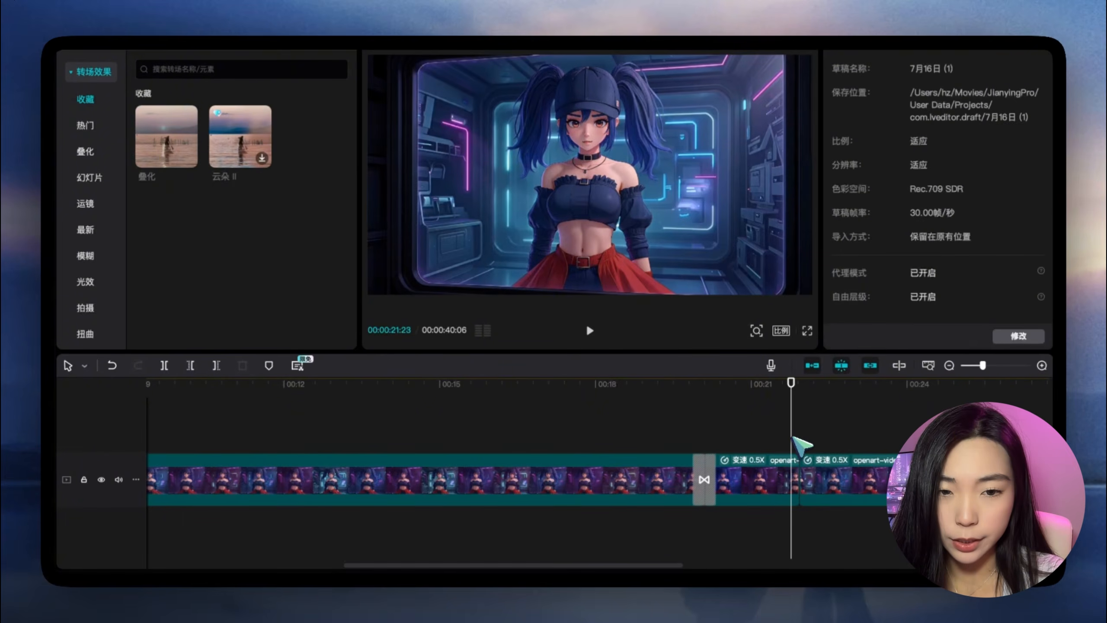
key(m)
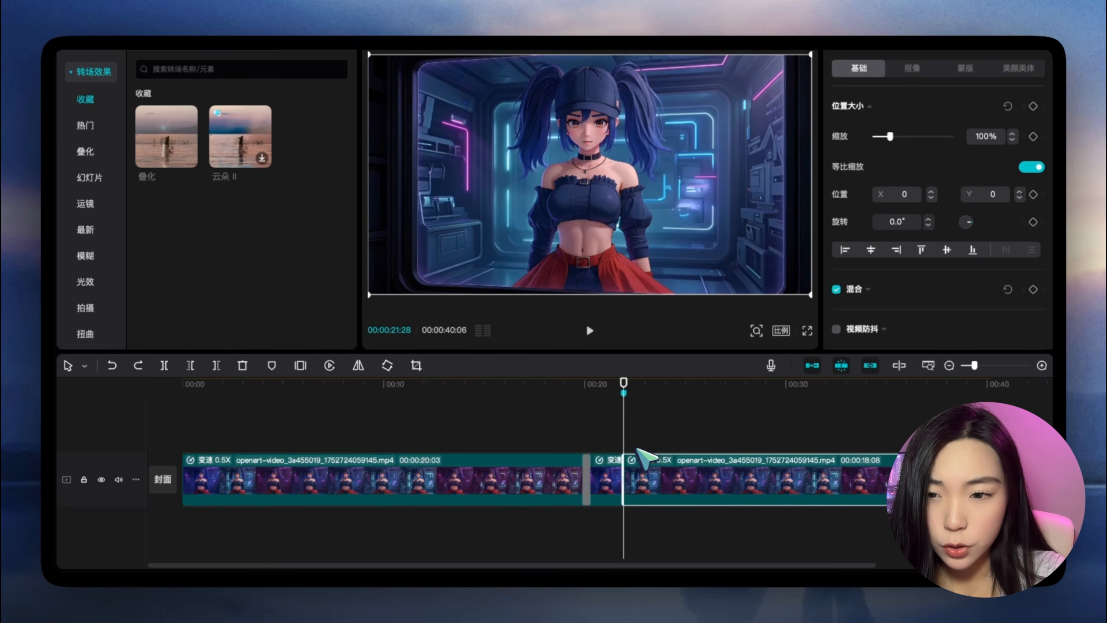
Step: Move the longer segment behind the cut to the start of the timeline and delete the uncut full-length clip
click(425, 484)
drag(808, 473, 391, 480)
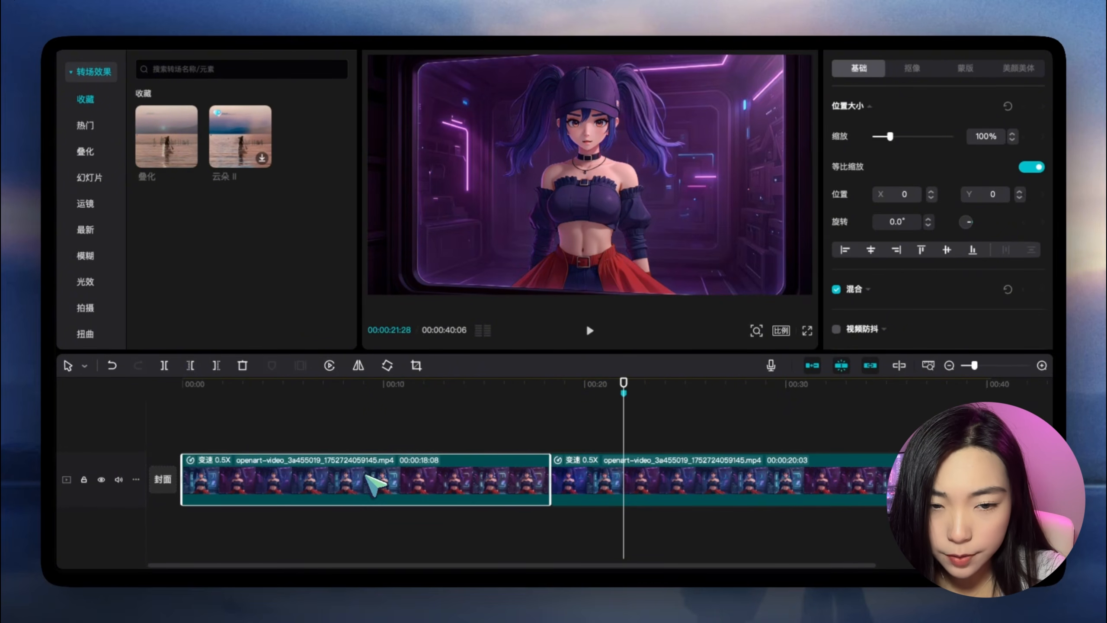
scroll(376, 482, right, 5)
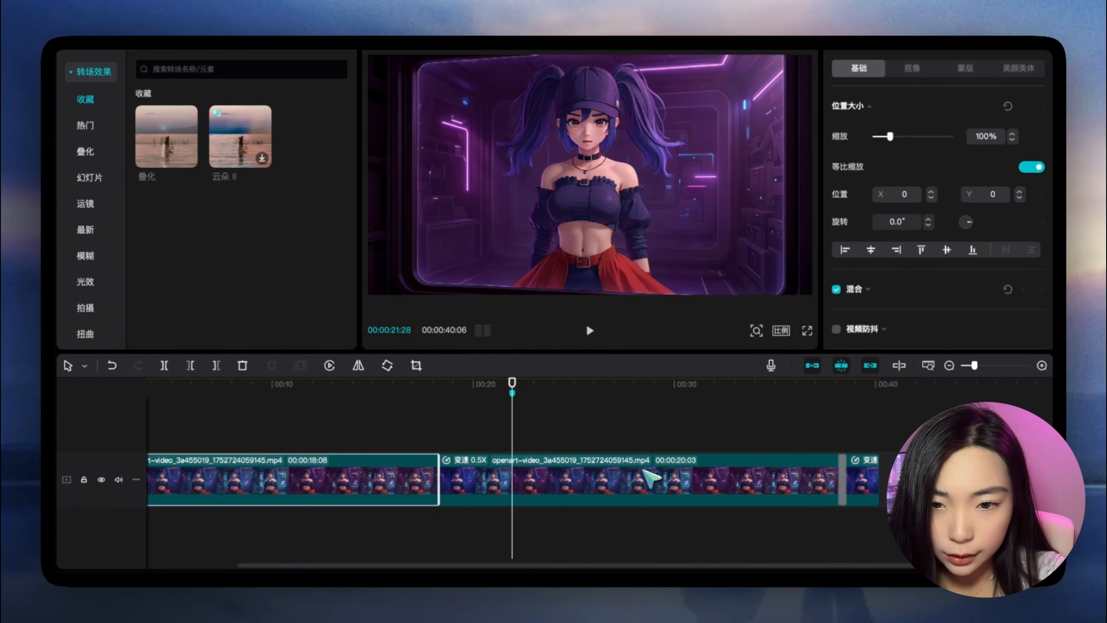
click(652, 478)
key(Delete)
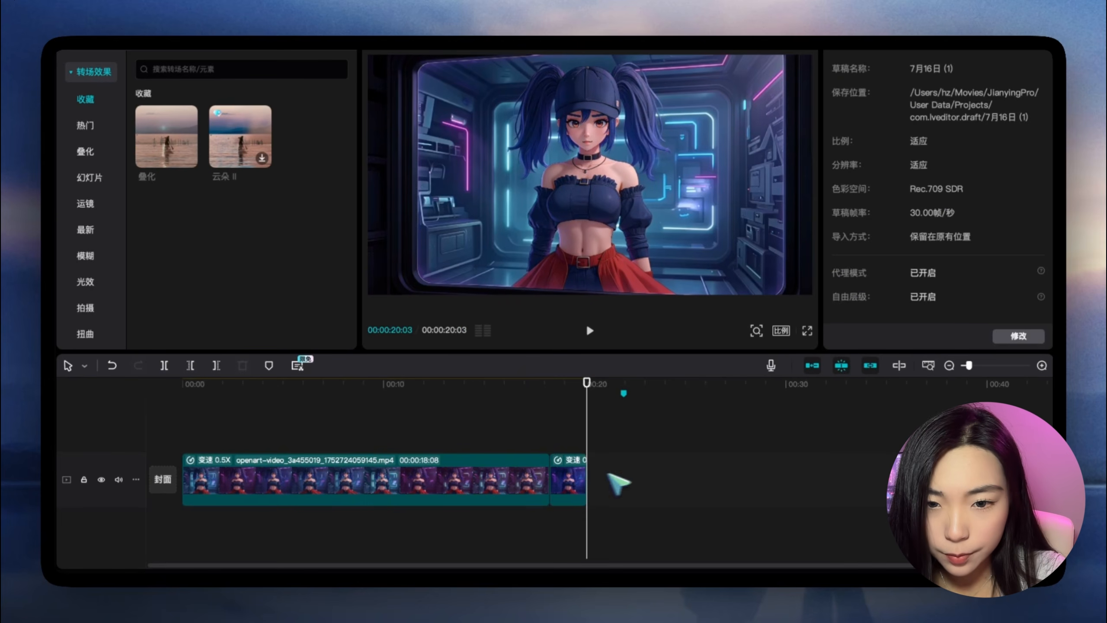
Step: Find the join between the two remaining segments and add the 叠化 (dissolve) transition there
click(552, 438)
click(539, 436)
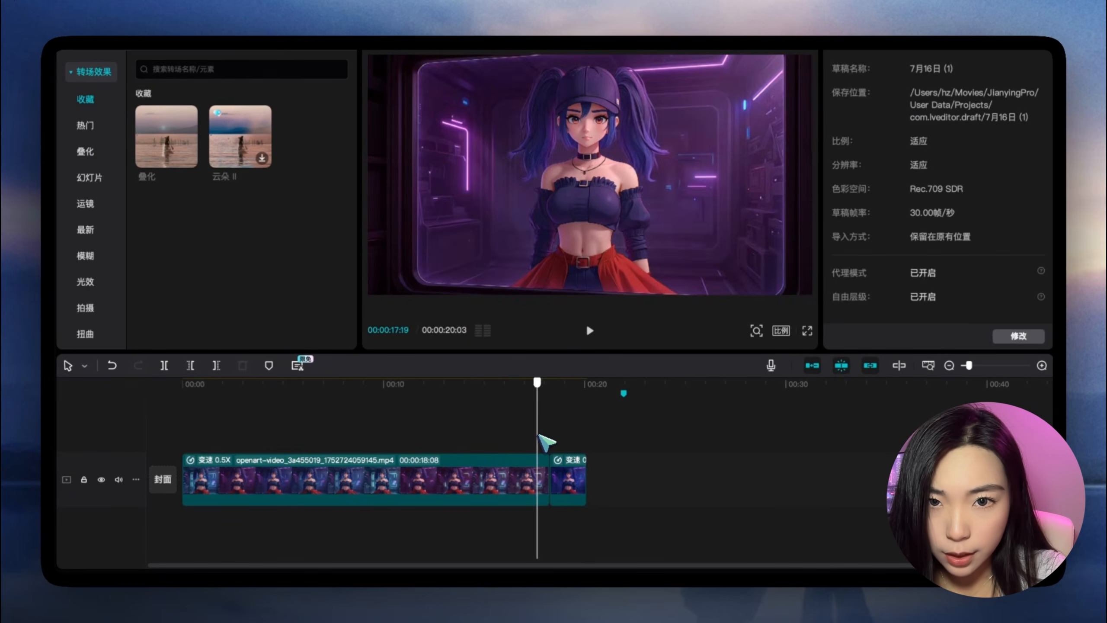
click(544, 434)
mouse_move(544, 434)
mouse_down()
mouse_move(535, 433)
mouse_move(557, 440)
mouse_up()
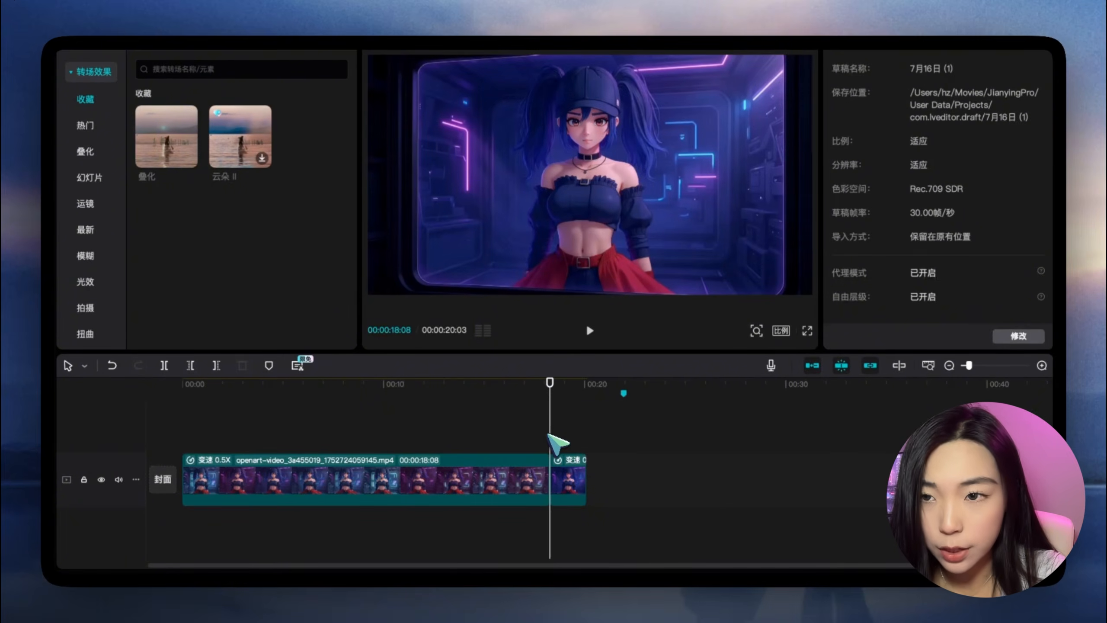
click(188, 158)
Step: Play across the dissolve and compare the sequence's first and last frames to check that it loops seamlessly
scroll(600, 430, up, 2)
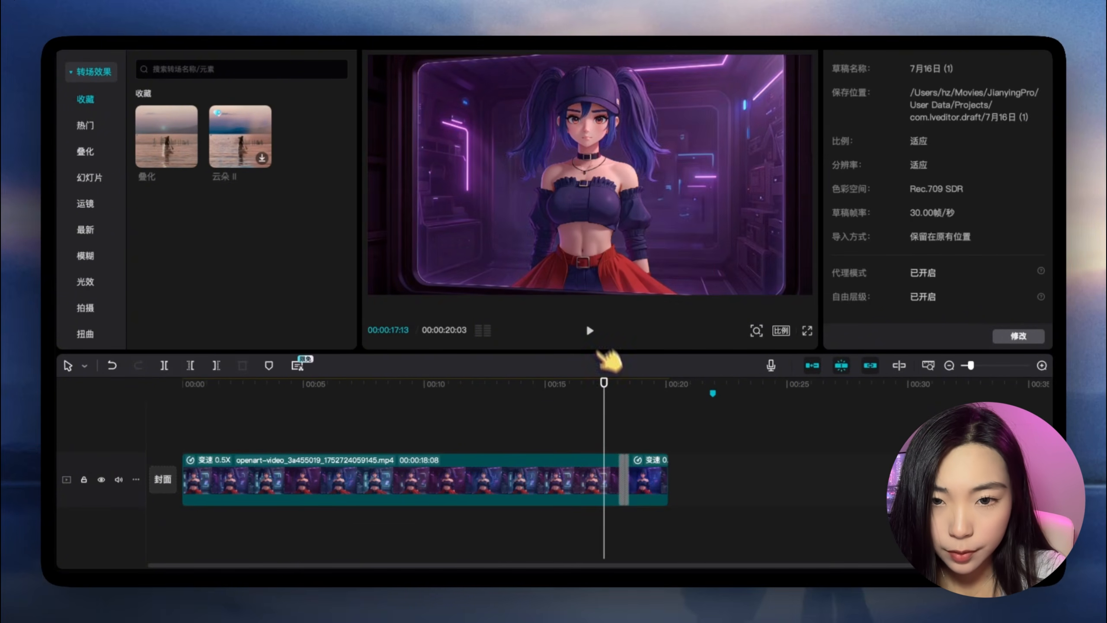
click(591, 330)
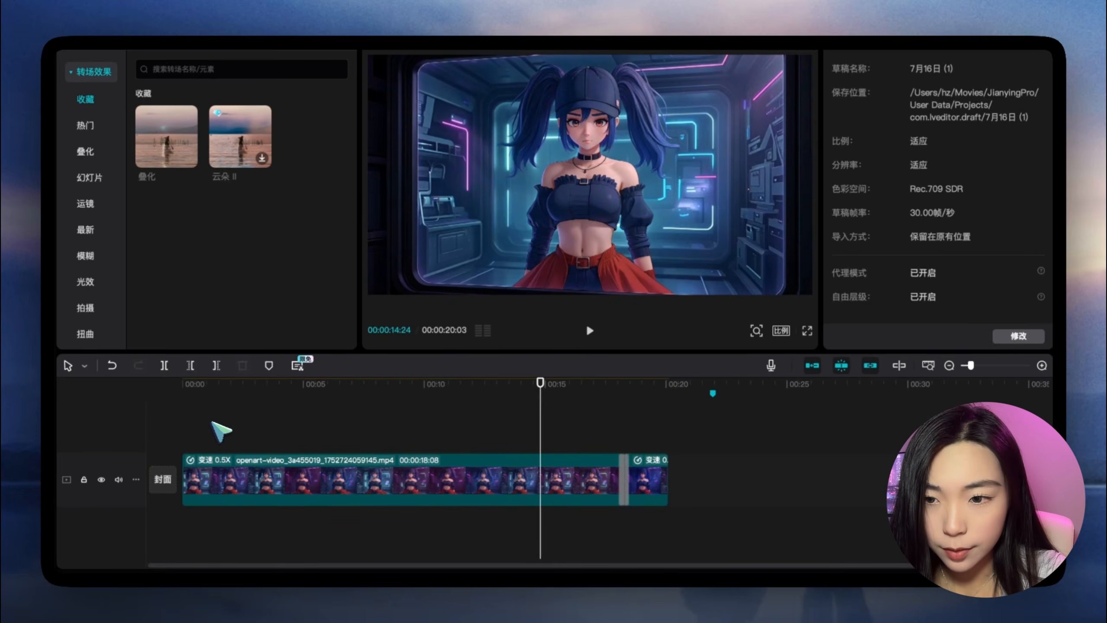
click(183, 432)
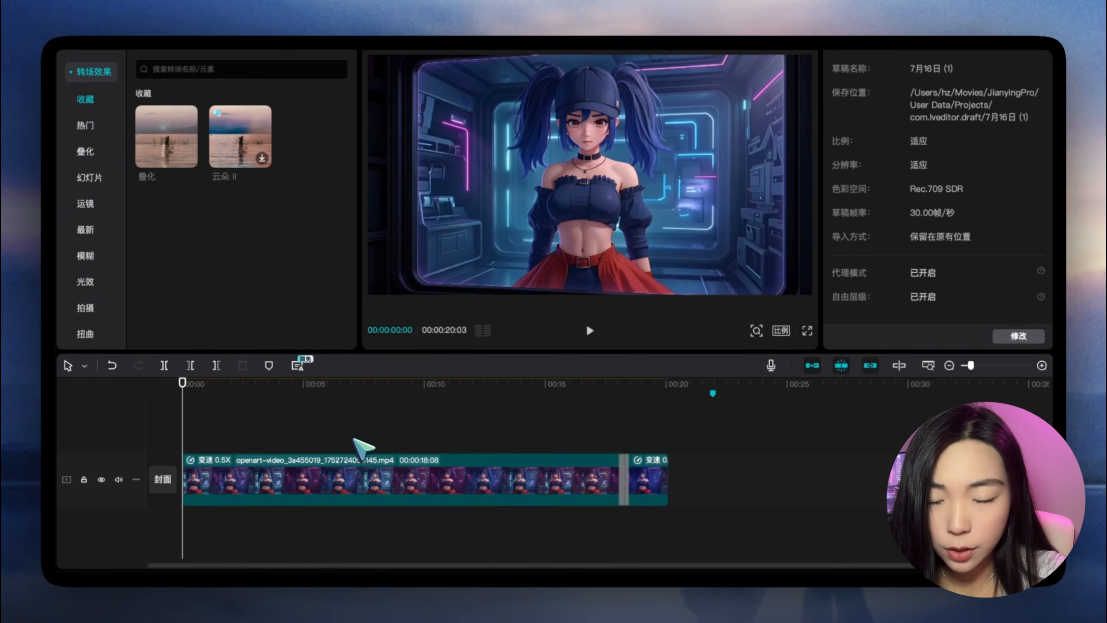
click(602, 328)
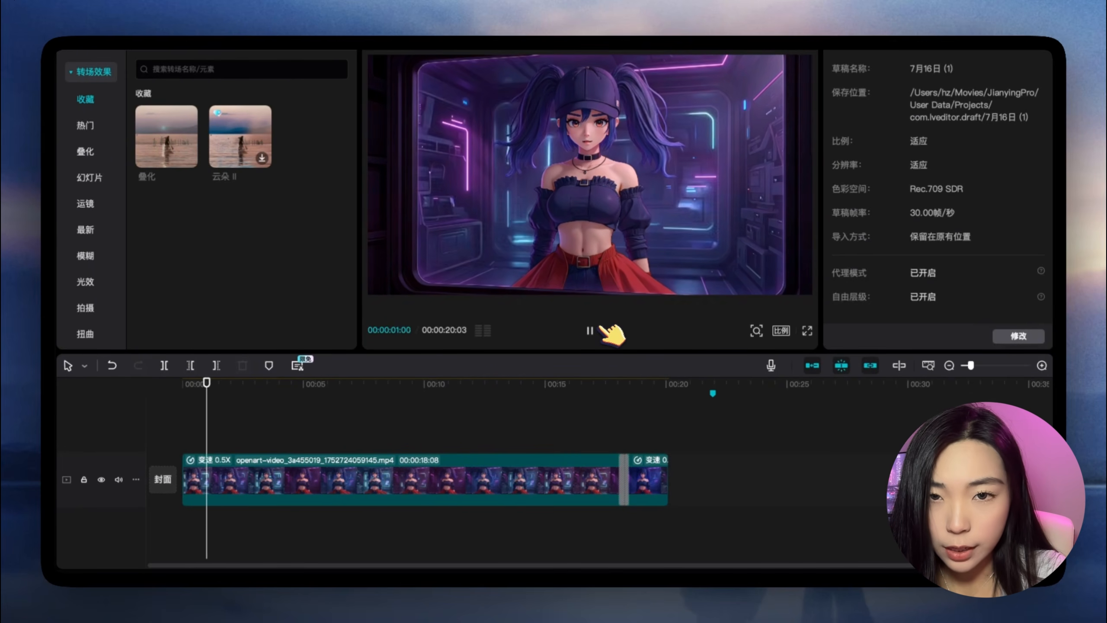
click(638, 431)
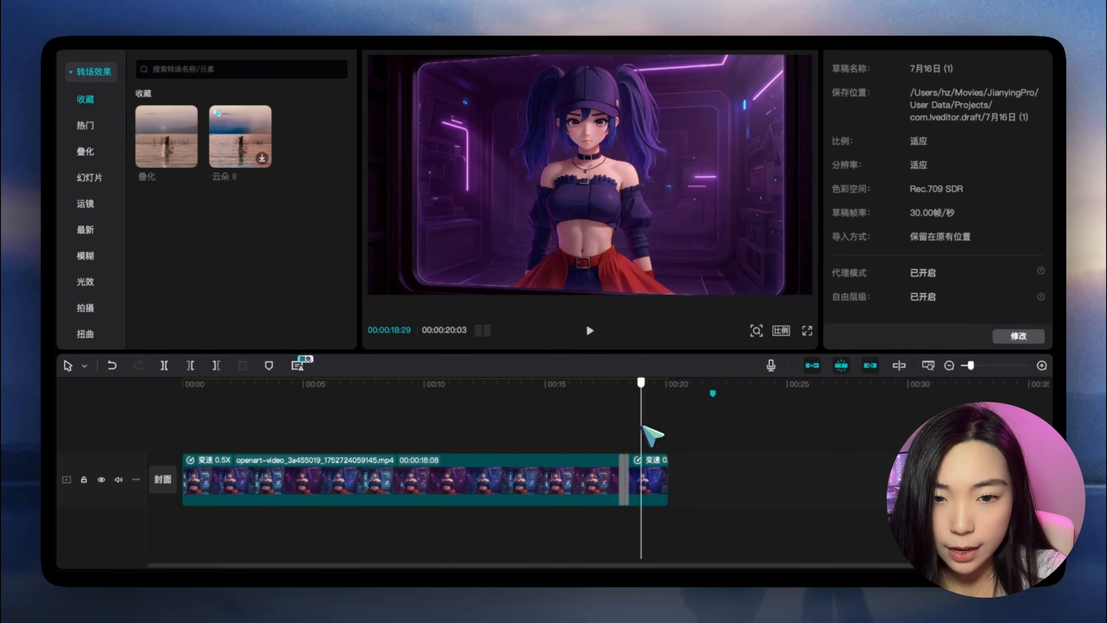
click(670, 427)
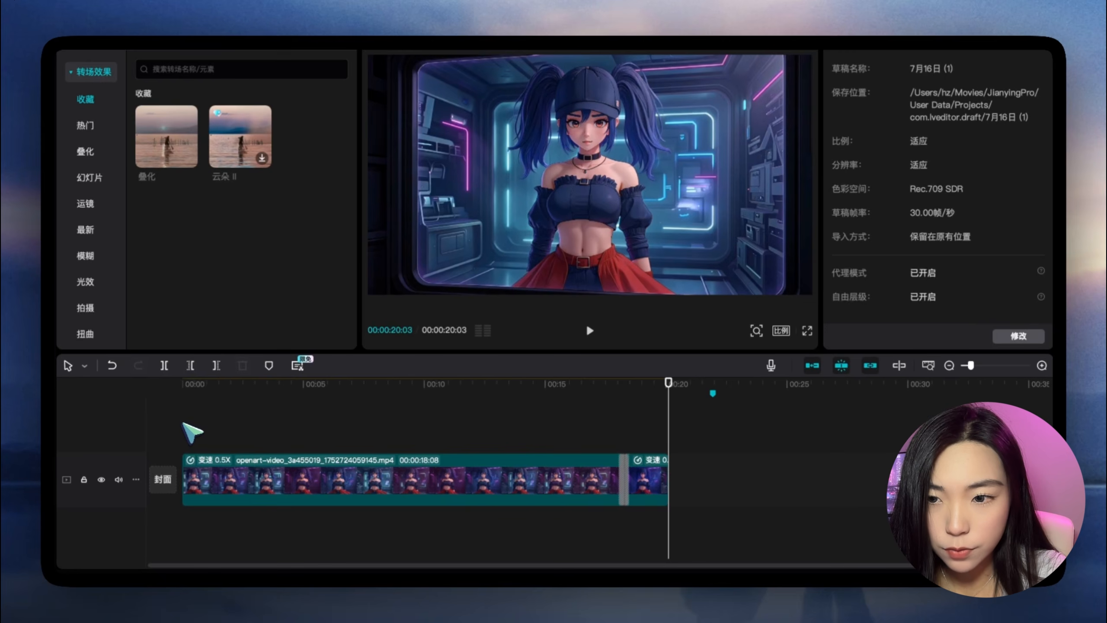
click(194, 431)
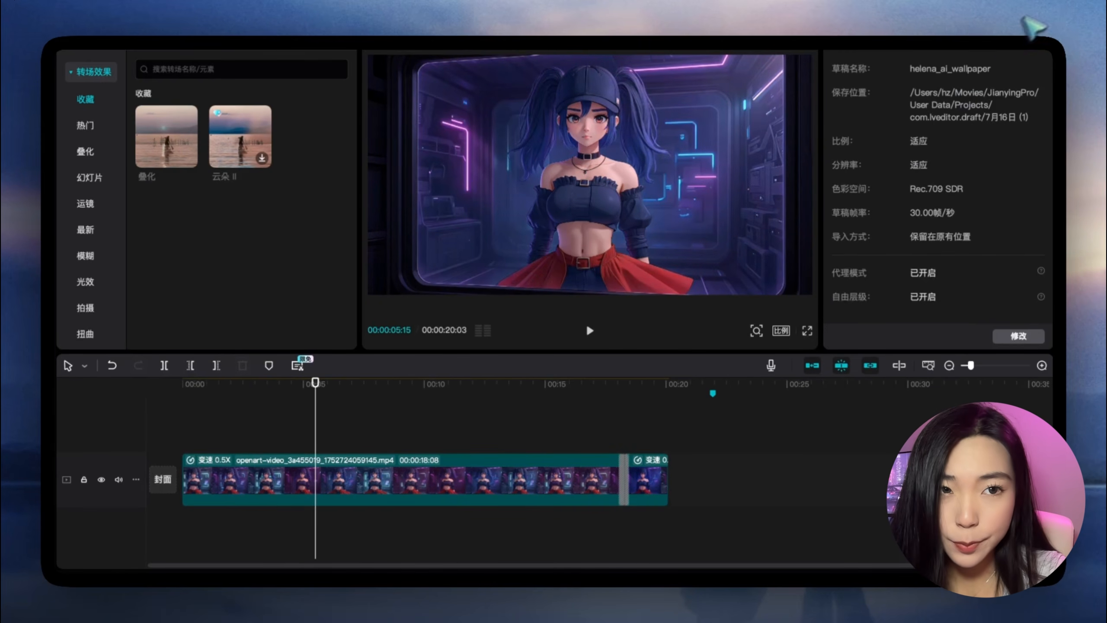
Step: Export the looped video at 2K resolution with 补分辨率 (resolution enhancement) turned on
click(1039, 5)
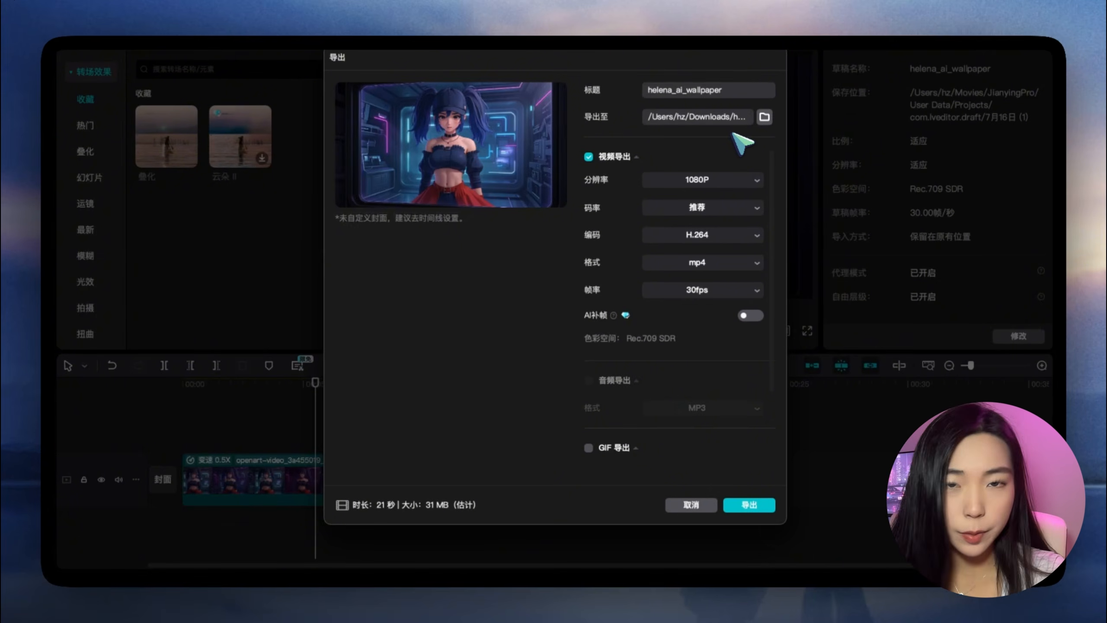
click(762, 187)
click(733, 250)
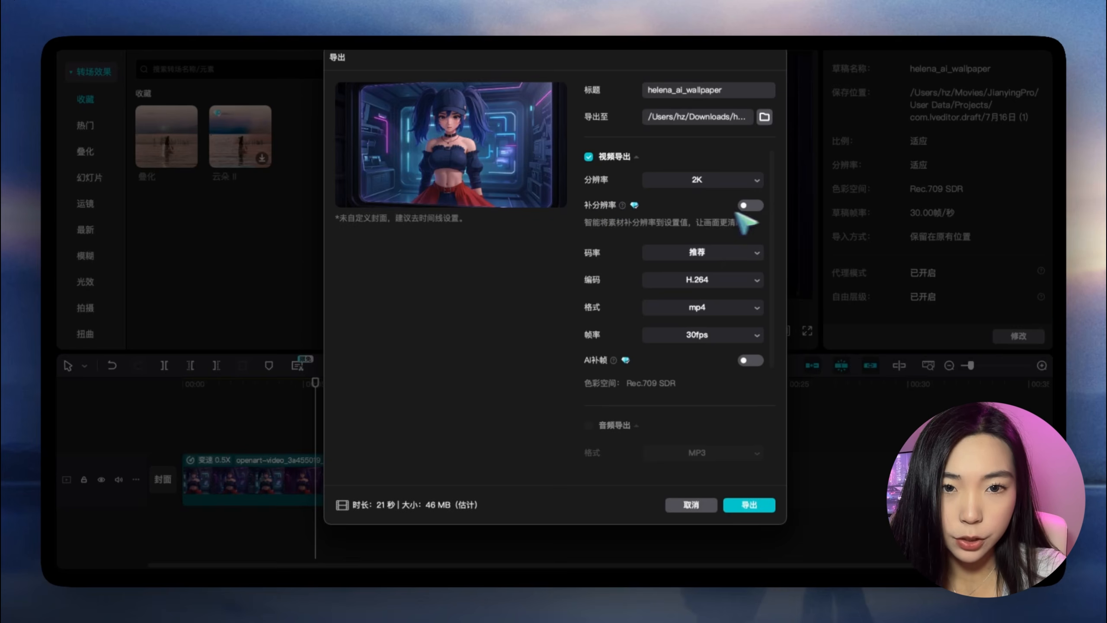
click(751, 205)
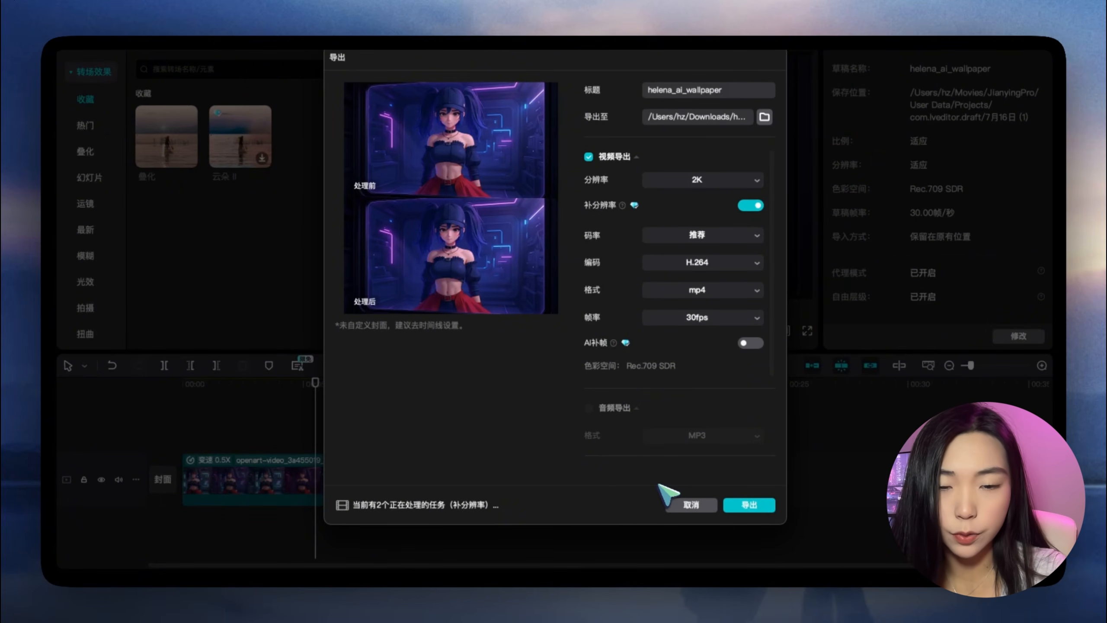
click(761, 507)
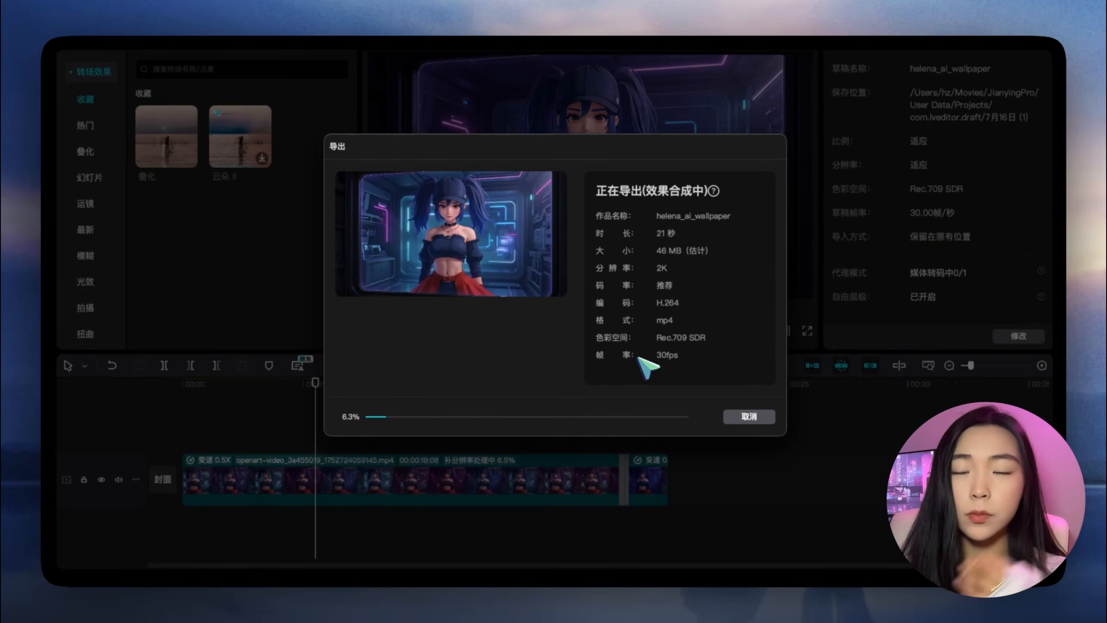